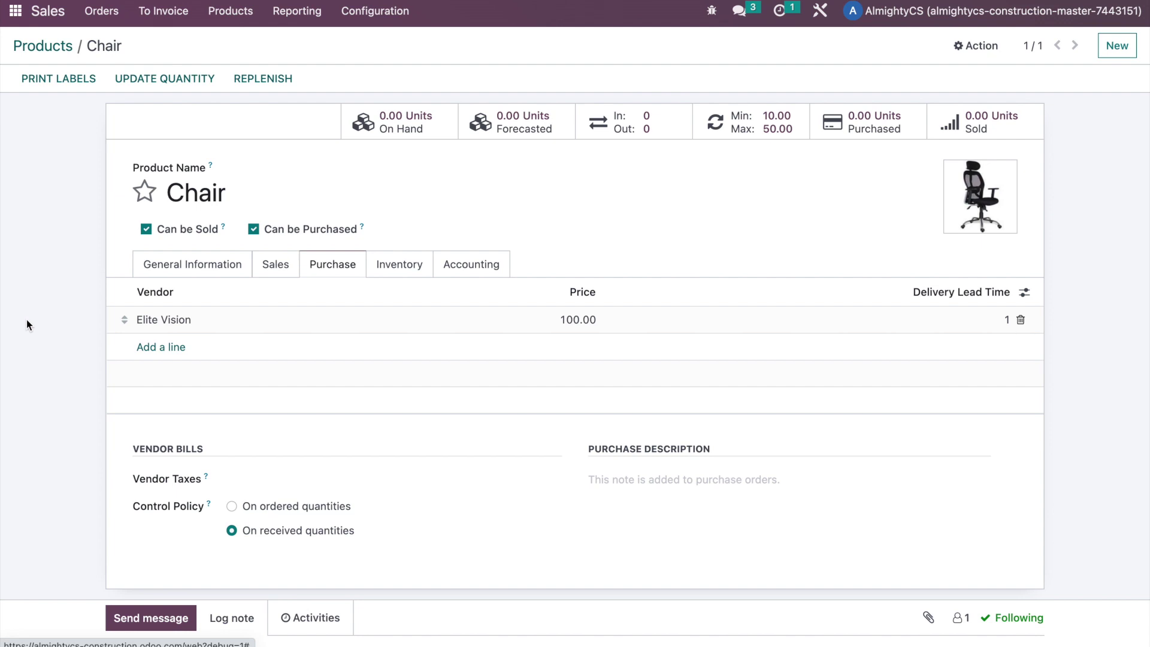
# Step: Show the Chair product's general details, then its inventory settings with the Buy route
pyautogui.click(225, 269)
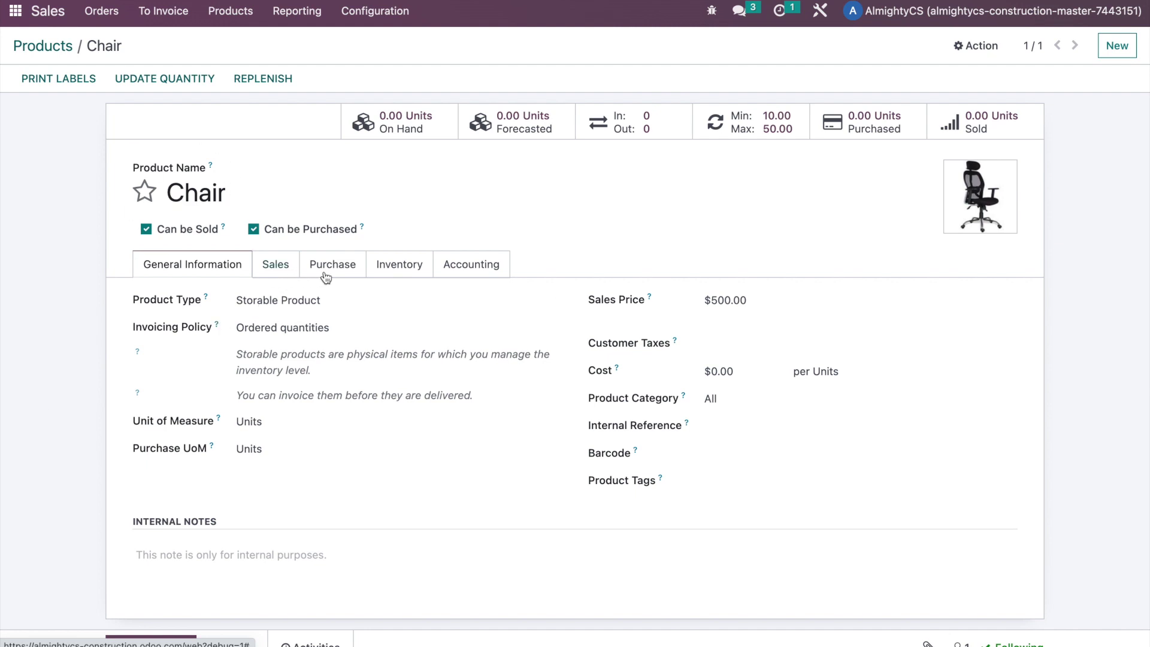
pyautogui.click(397, 275)
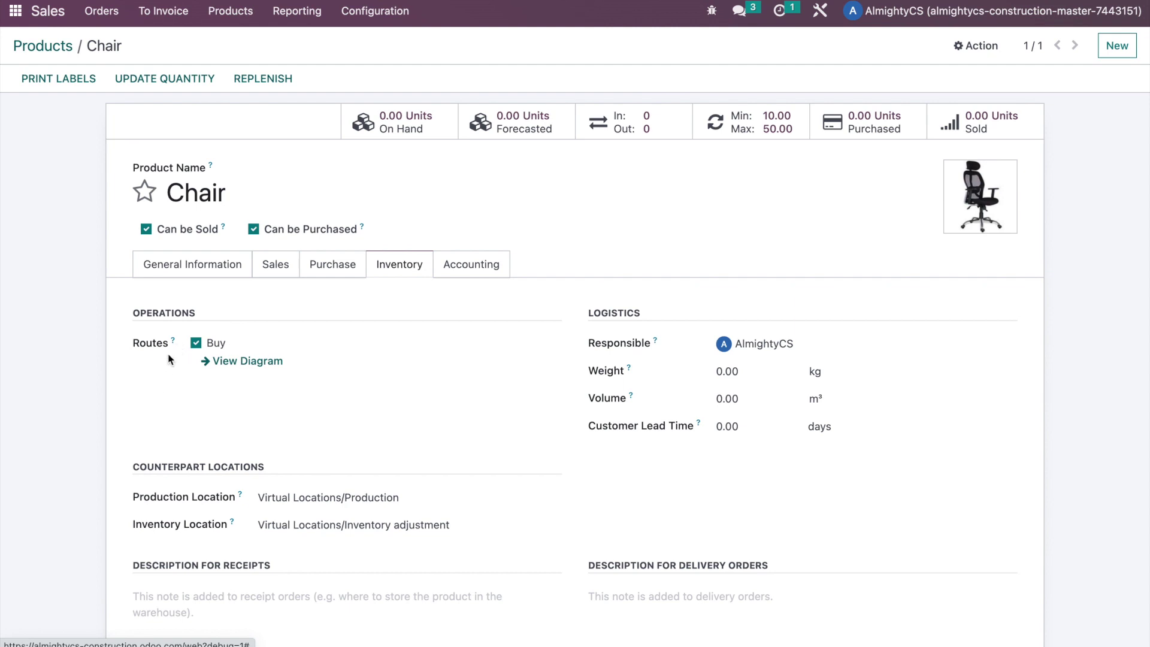
# Step: Review the Chair's Elite Vision vendor and 500.00 sales price, then open its Min/Max reordering rules
pyautogui.click(325, 266)
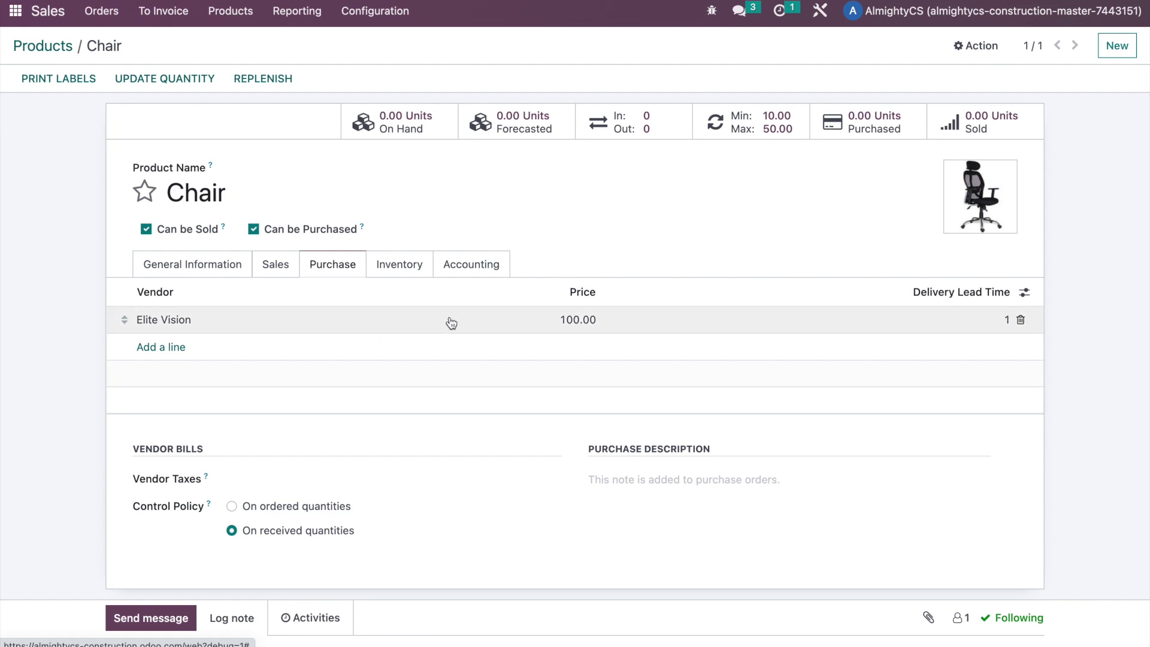
pyautogui.click(211, 264)
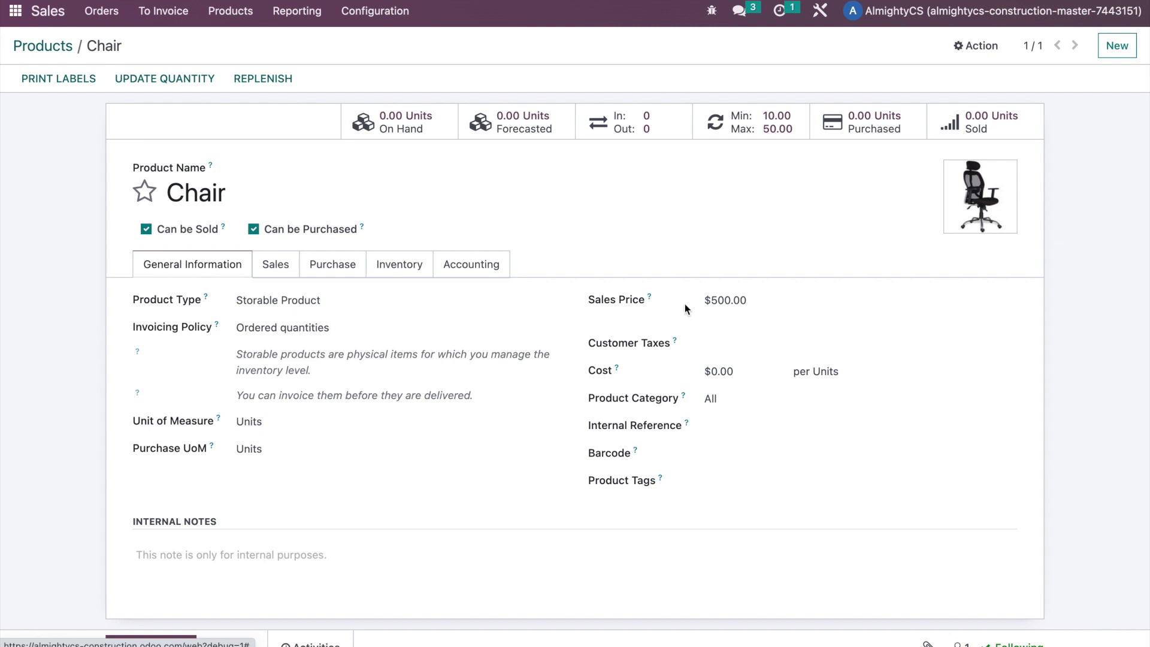
pyautogui.click(726, 300)
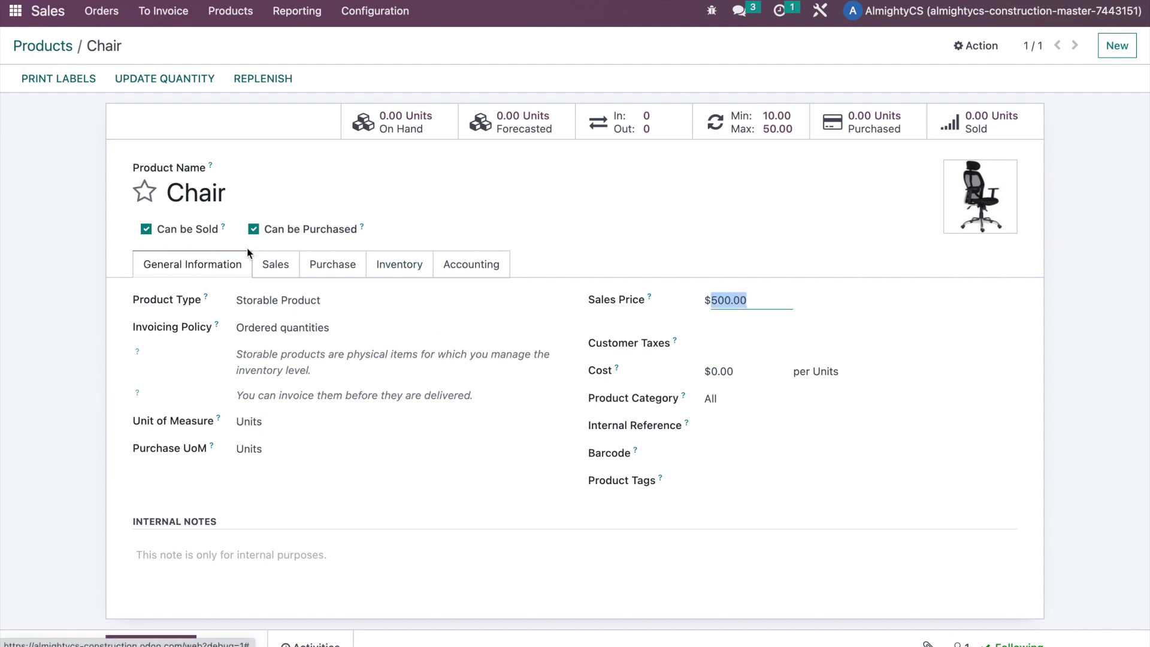
pyautogui.click(317, 264)
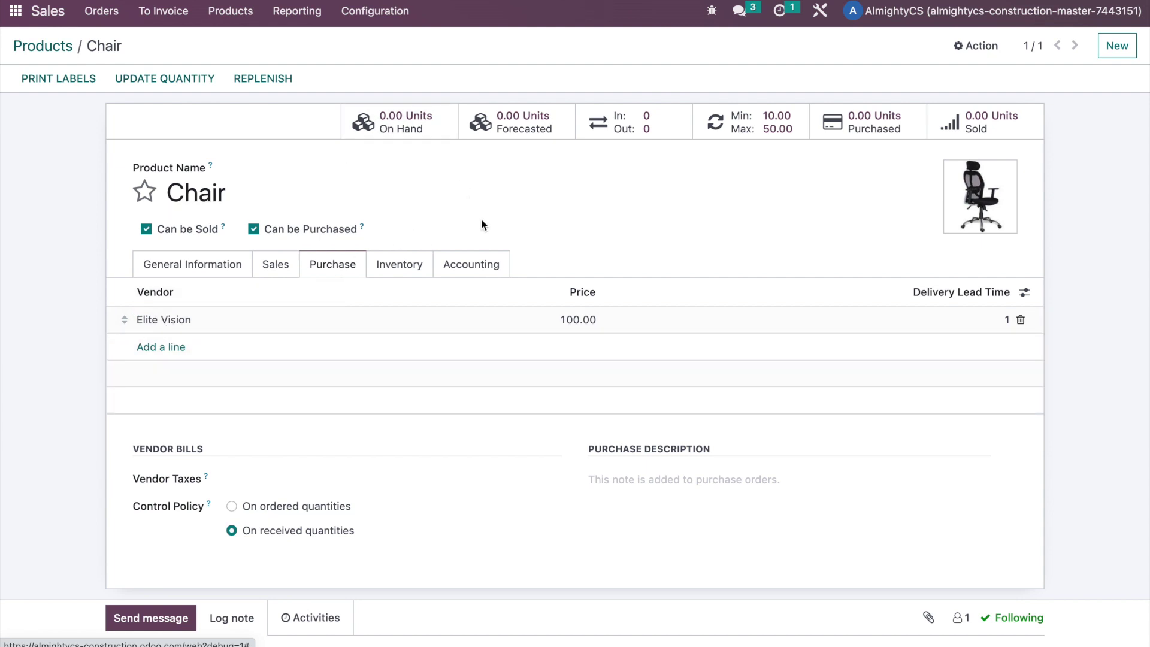
pyautogui.click(774, 115)
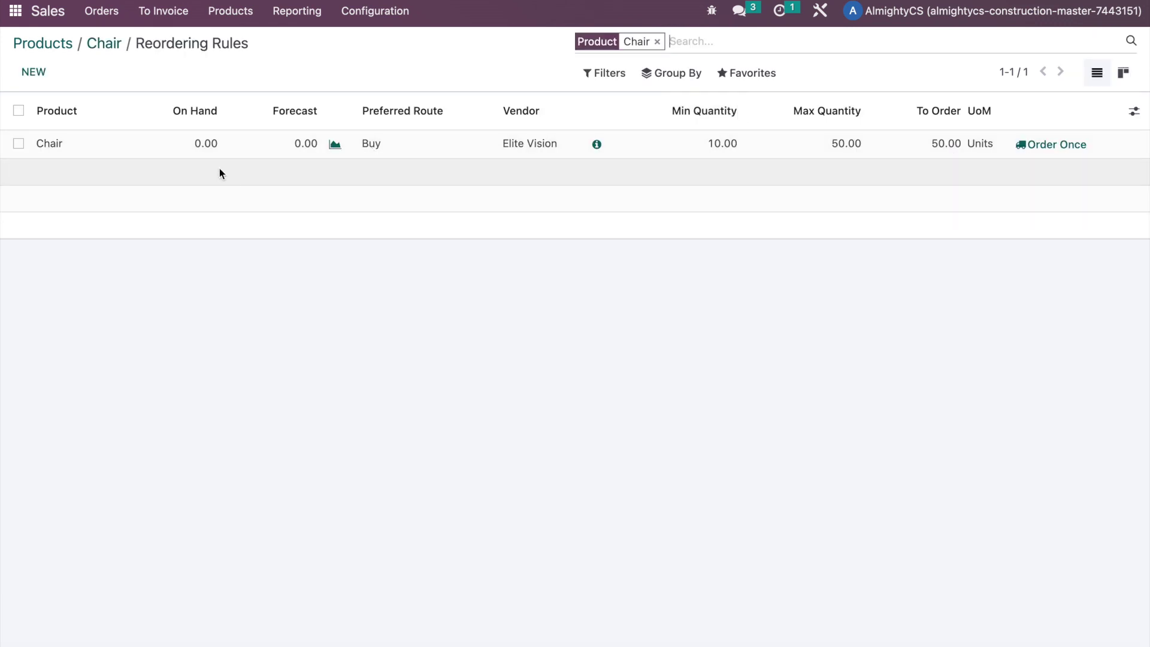
# Step: Save the Chair reordering rule (min 10, max 50) with preferred route Buy, and return to Chair
pyautogui.click(148, 156)
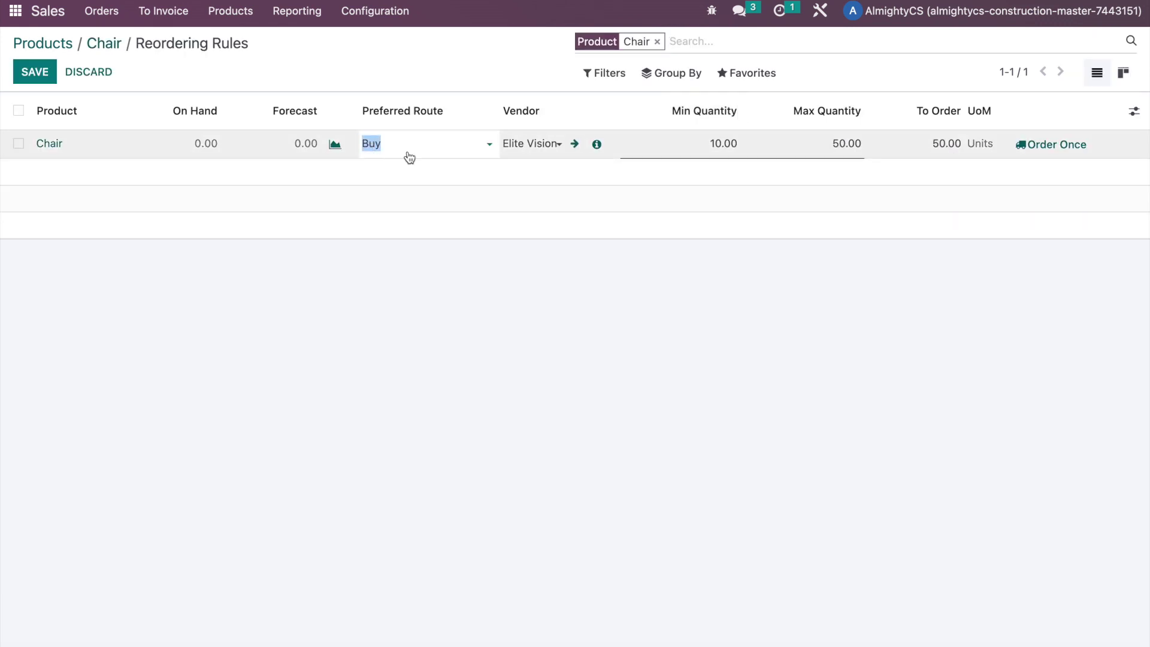
pyautogui.click(437, 145)
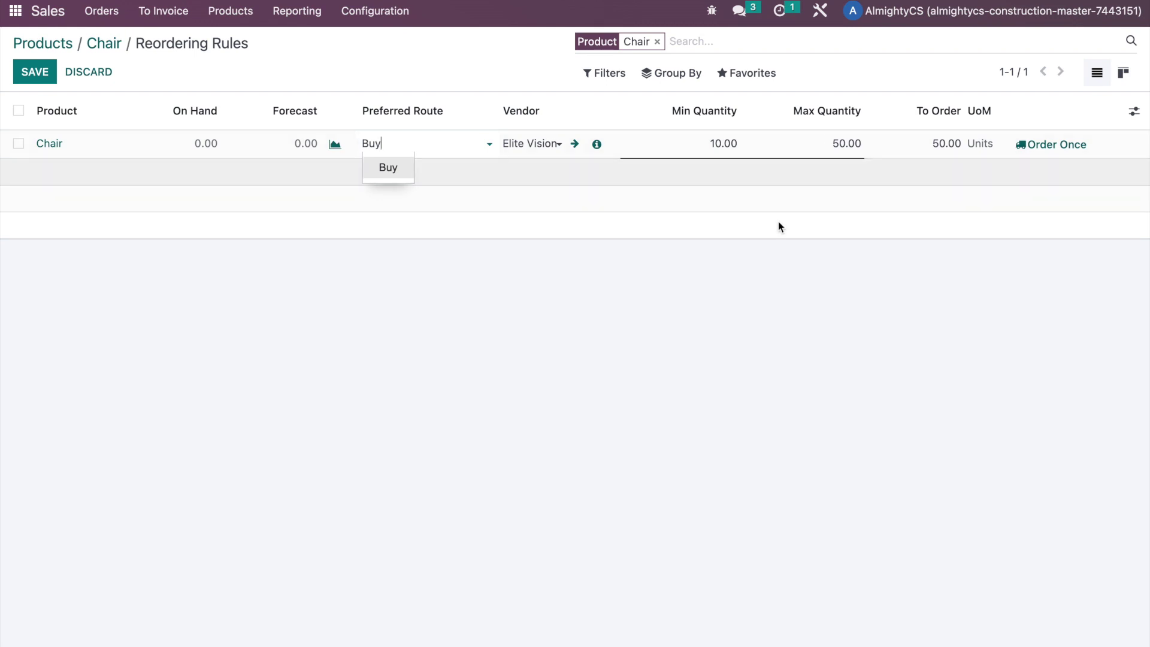
pyautogui.click(736, 296)
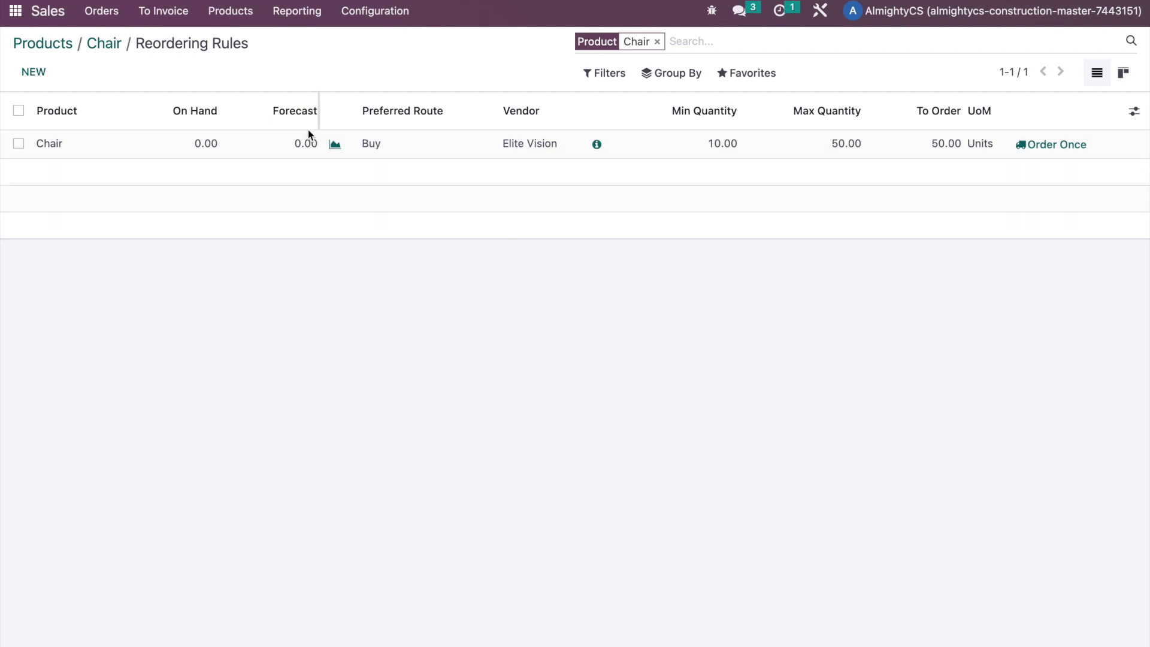
pyautogui.click(105, 44)
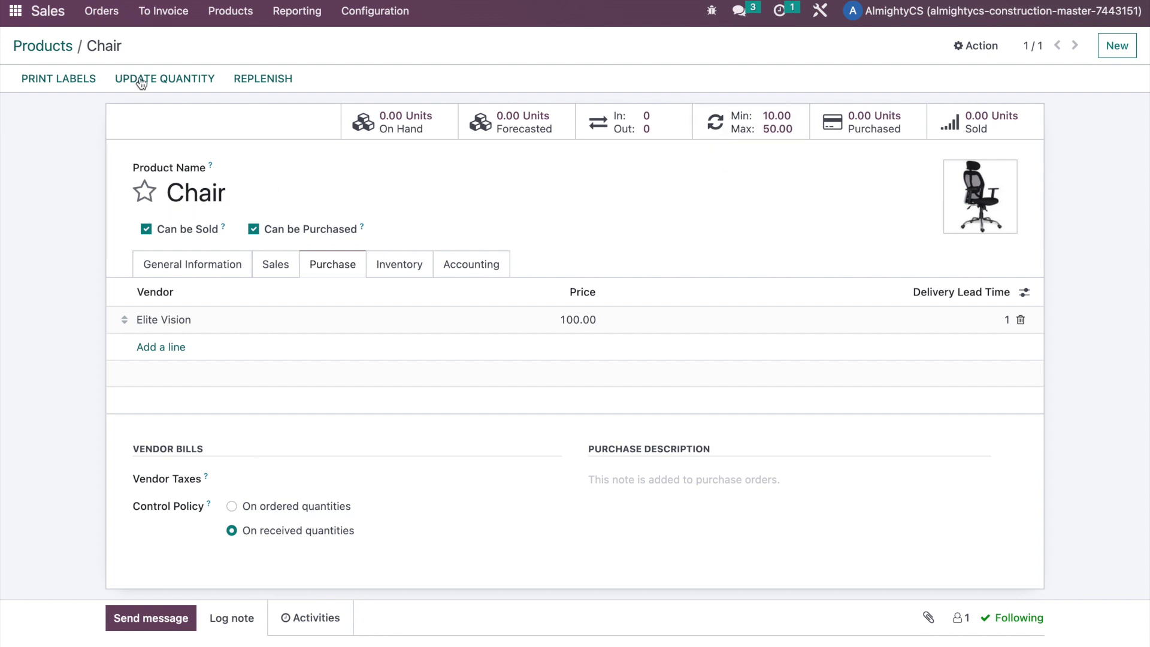
# Step: Open Purchase via the menu search 'pur' to review the RFQ list, then return home
pyautogui.click(7, 21)
pyautogui.write('pur')
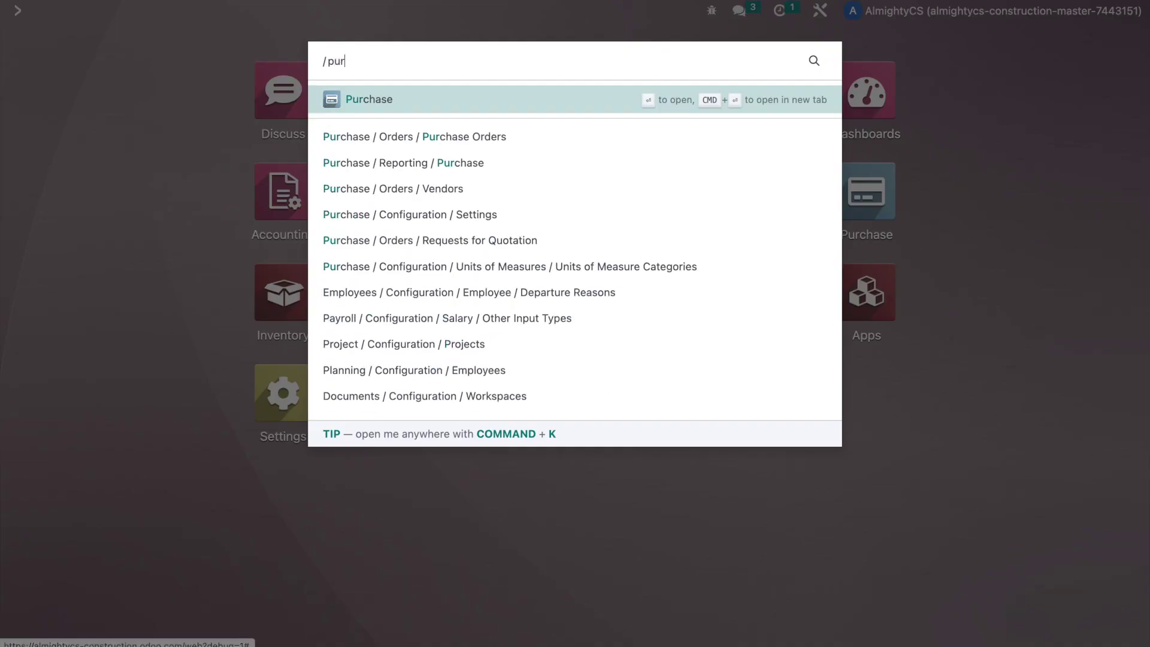
pyautogui.press('Return')
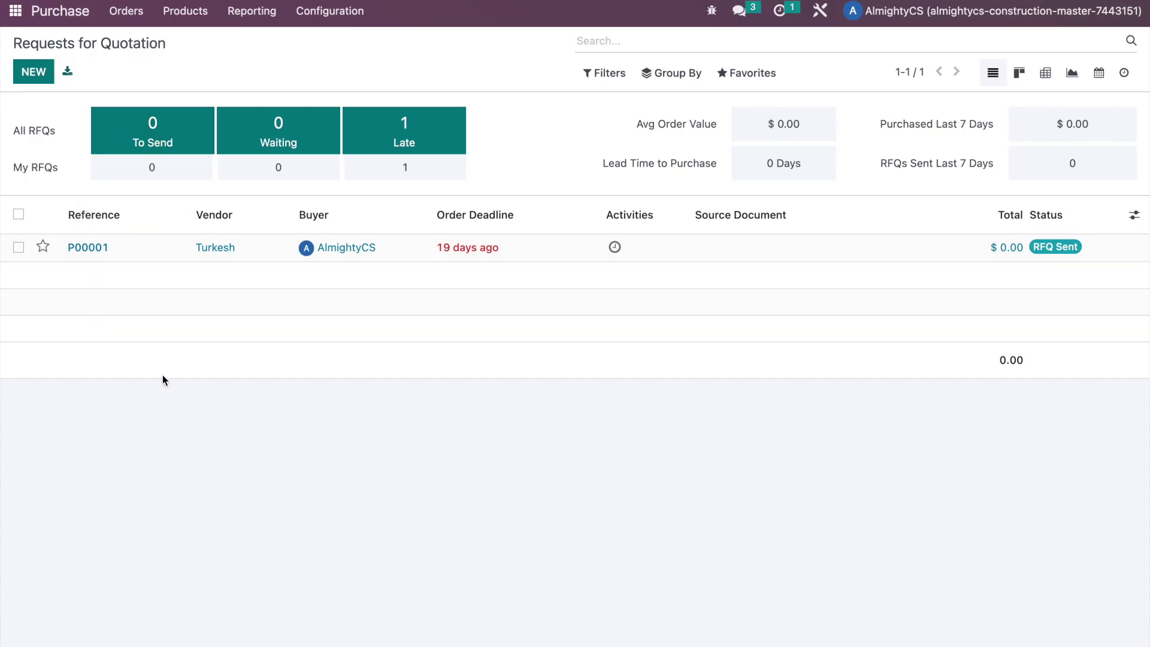
pyautogui.click(16, 10)
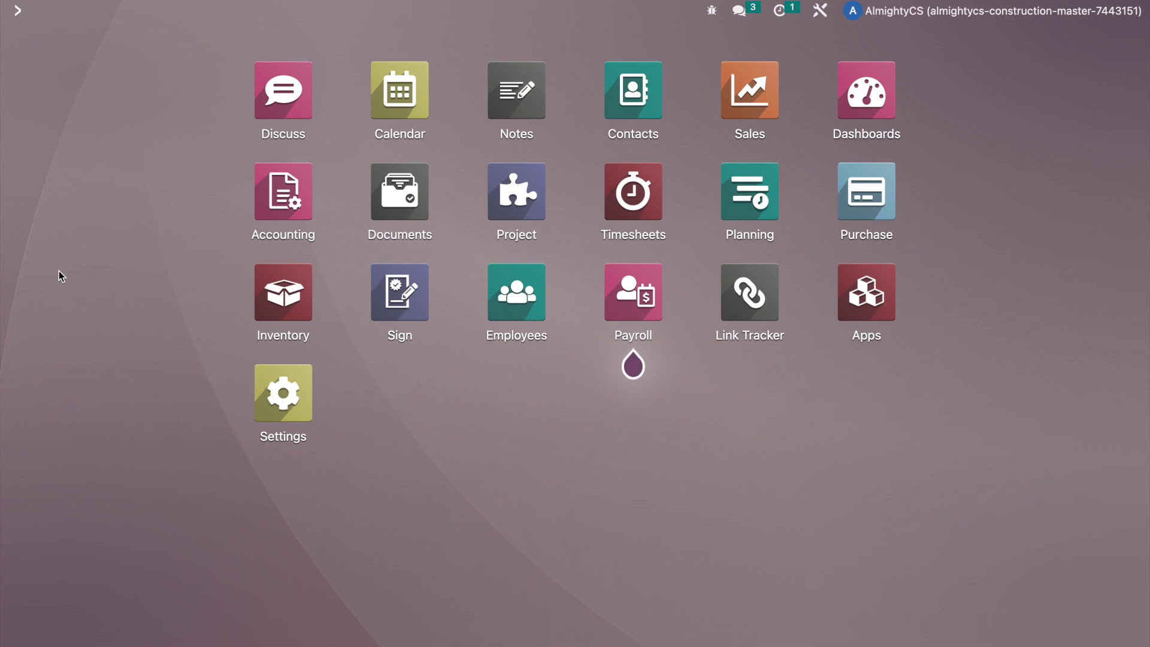
# Step: Find 'Procurement: run scheduler' in Scheduled Actions and run it manually
pyautogui.write('sched')
pyautogui.press('Down')
pyautogui.press('Return')
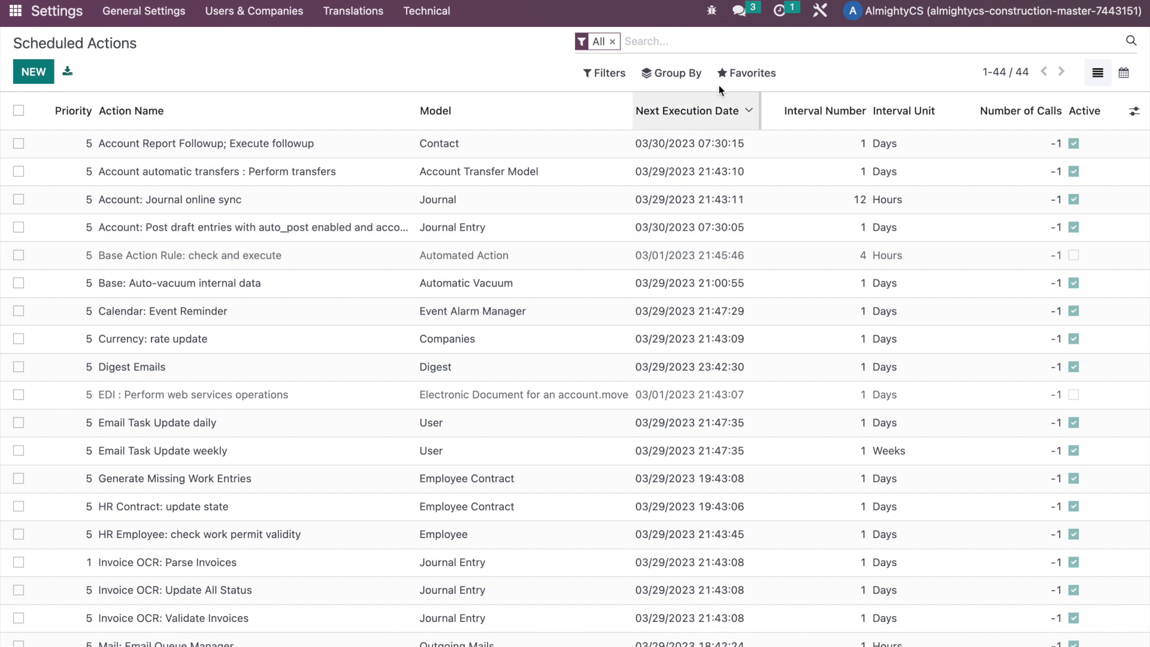
pyautogui.write('pro')
pyautogui.press('Return')
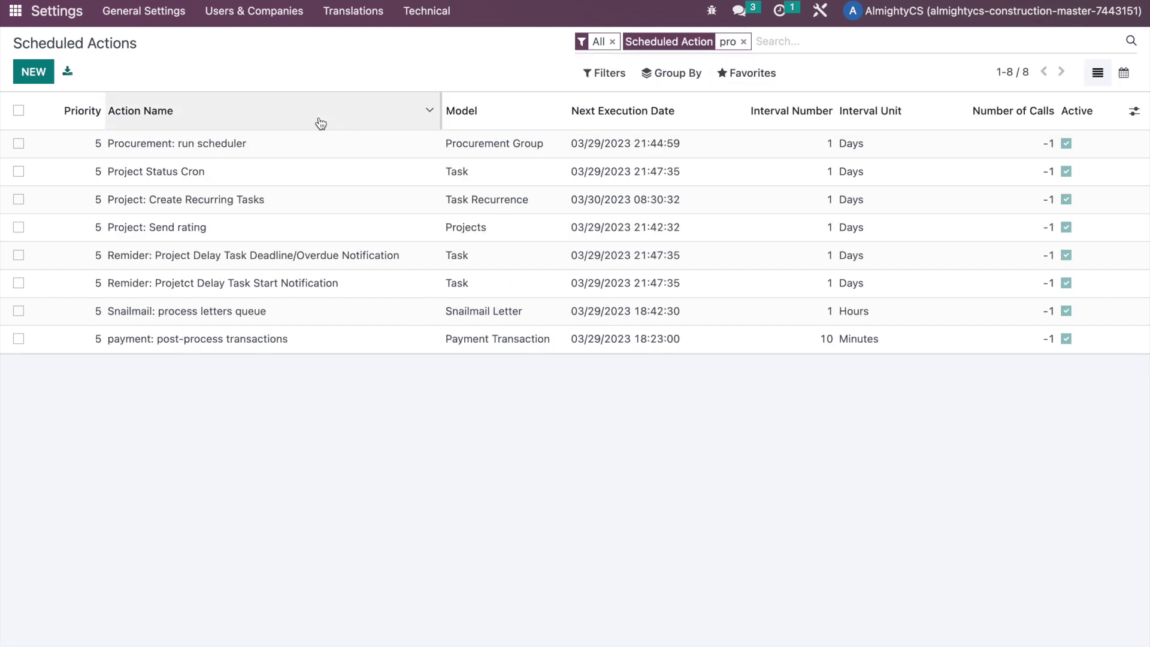
pyautogui.click(373, 150)
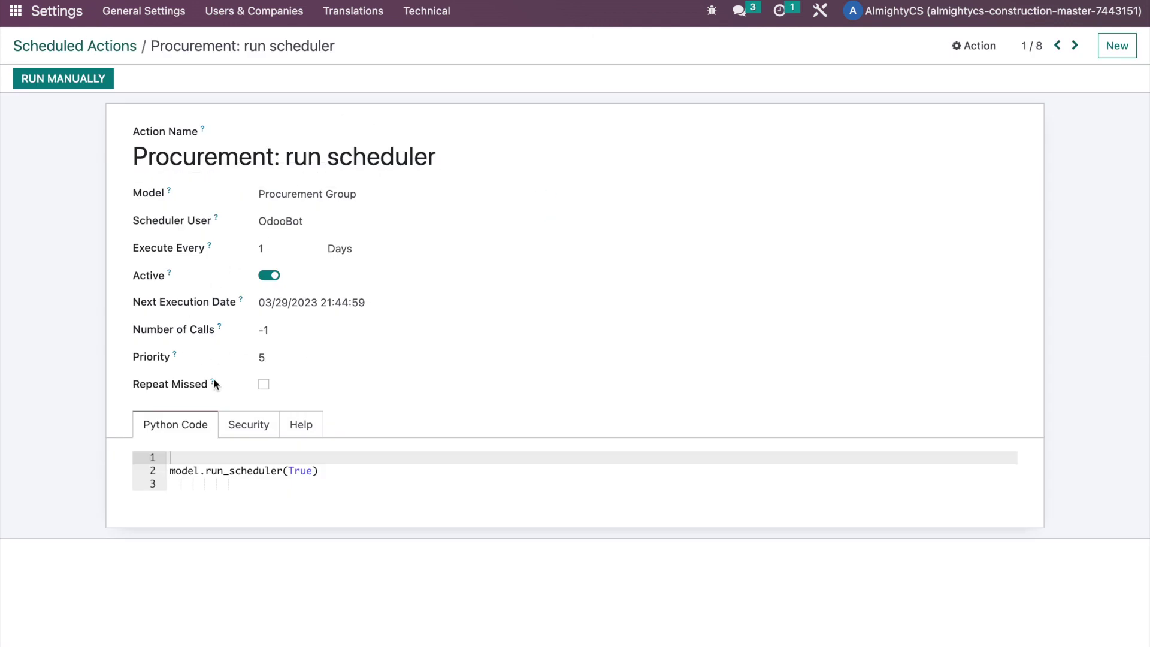
pyautogui.click(74, 81)
pyautogui.click(12, 17)
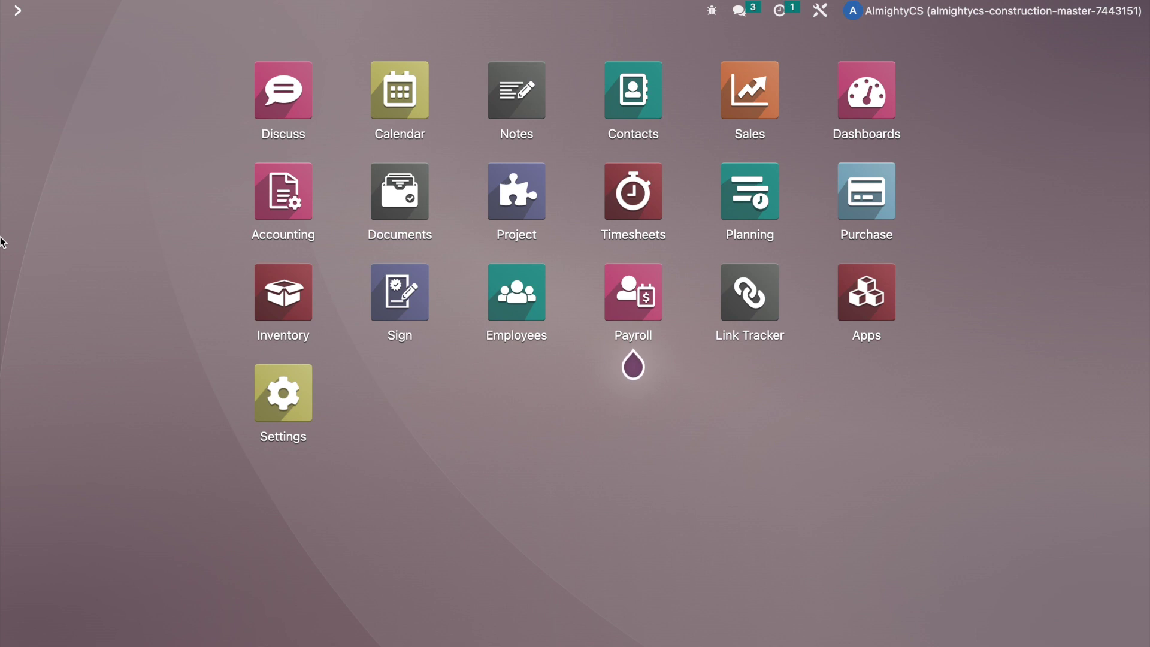
# Step: Confirm the new RFQ P00003 for 50 chairs and open its receipt WH/IN/00001
pyautogui.write('pur')
pyautogui.press('Return')
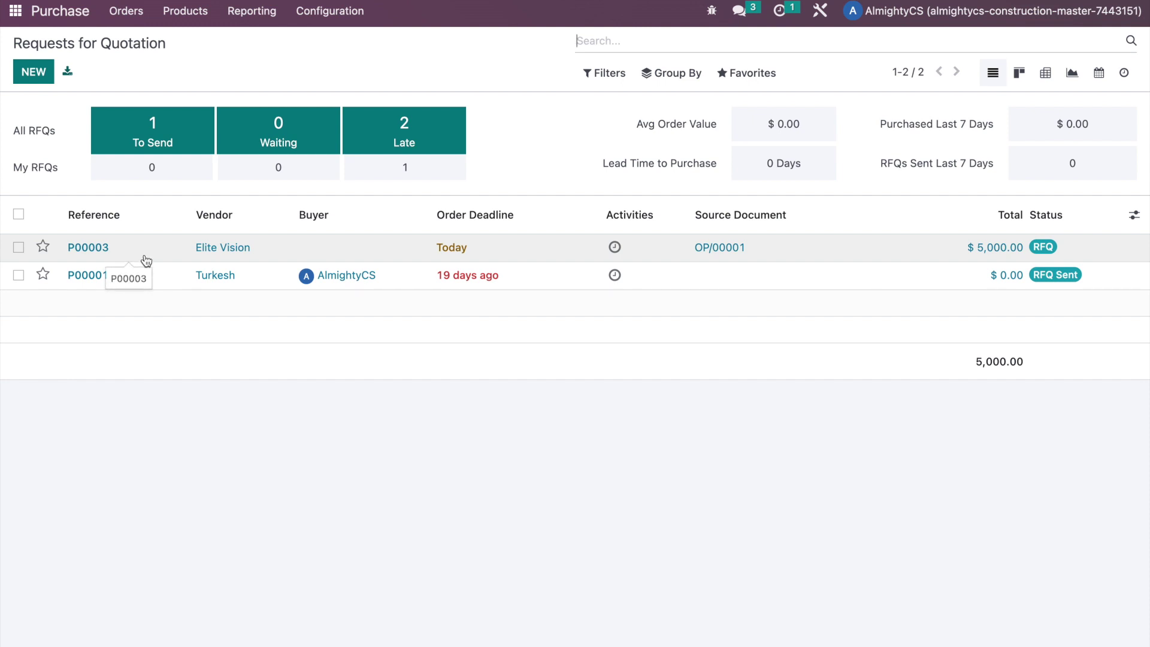
pyautogui.click(163, 252)
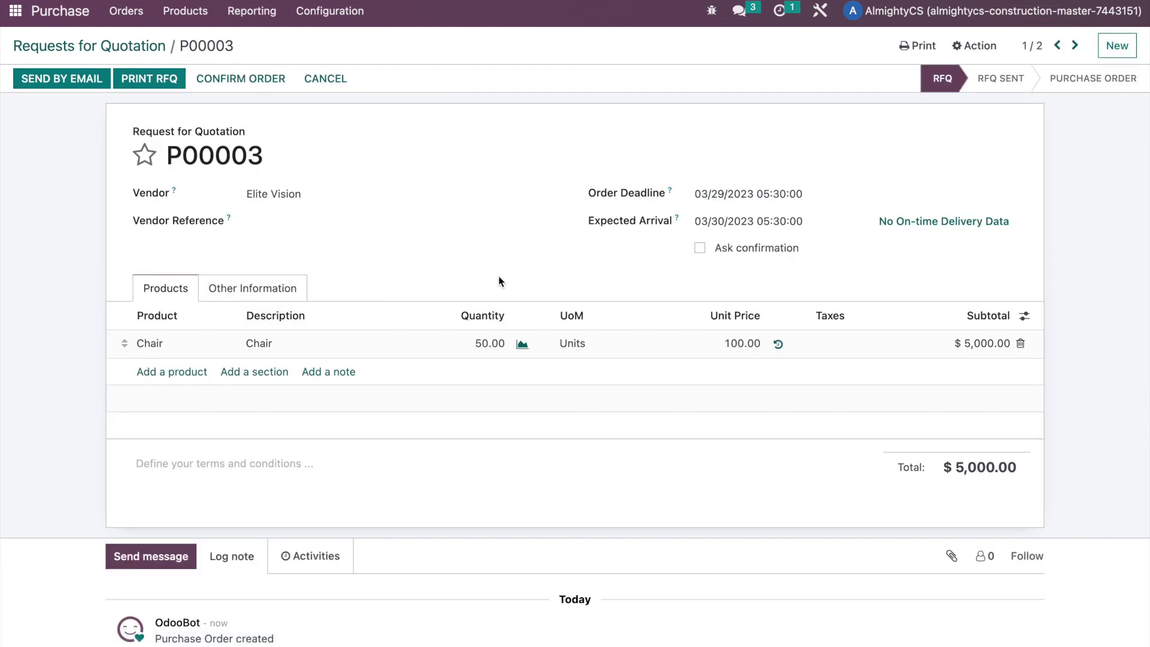
pyautogui.scroll(-1, 366, 456)
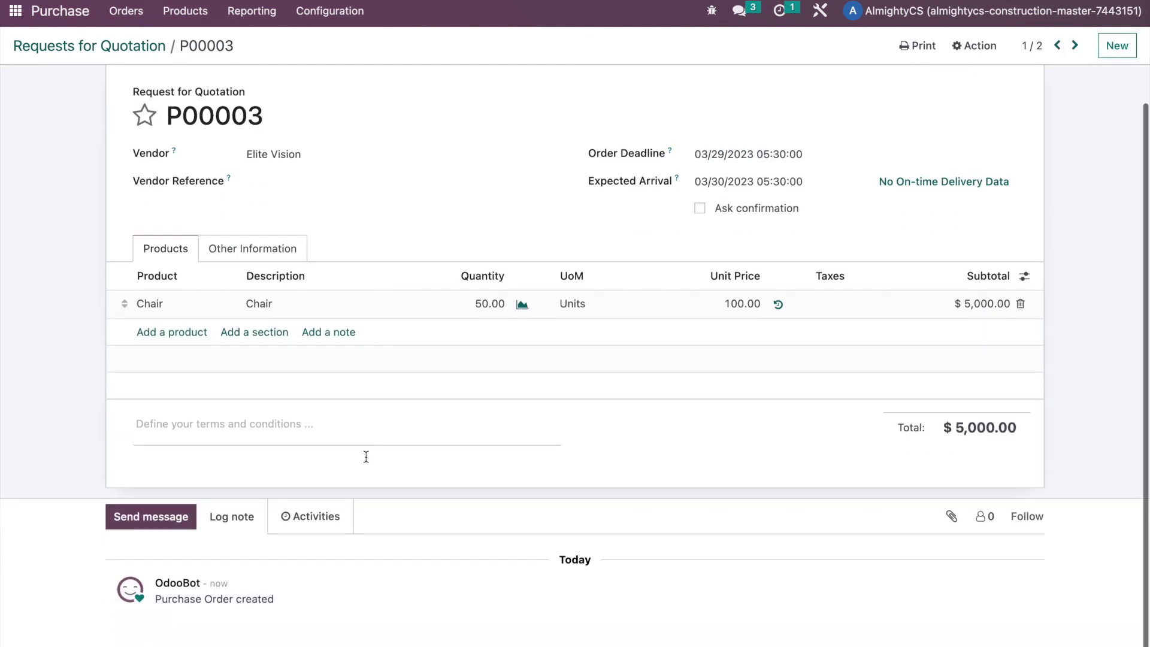
pyautogui.tripleClick(209, 602)
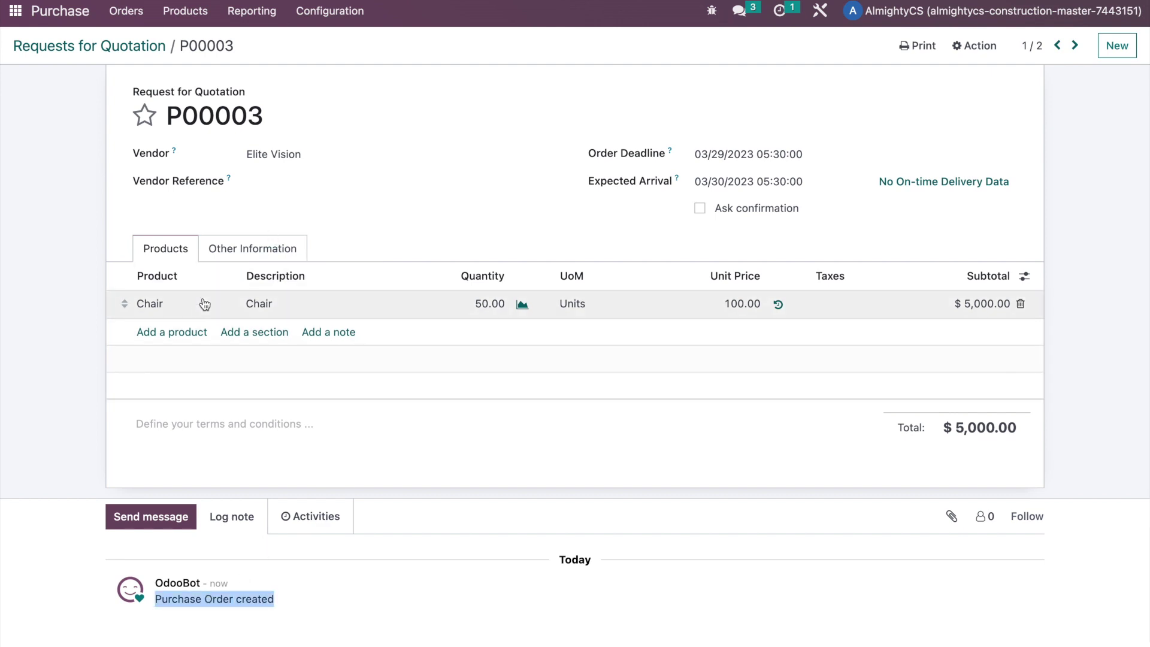
pyautogui.scroll(1, 157, 329)
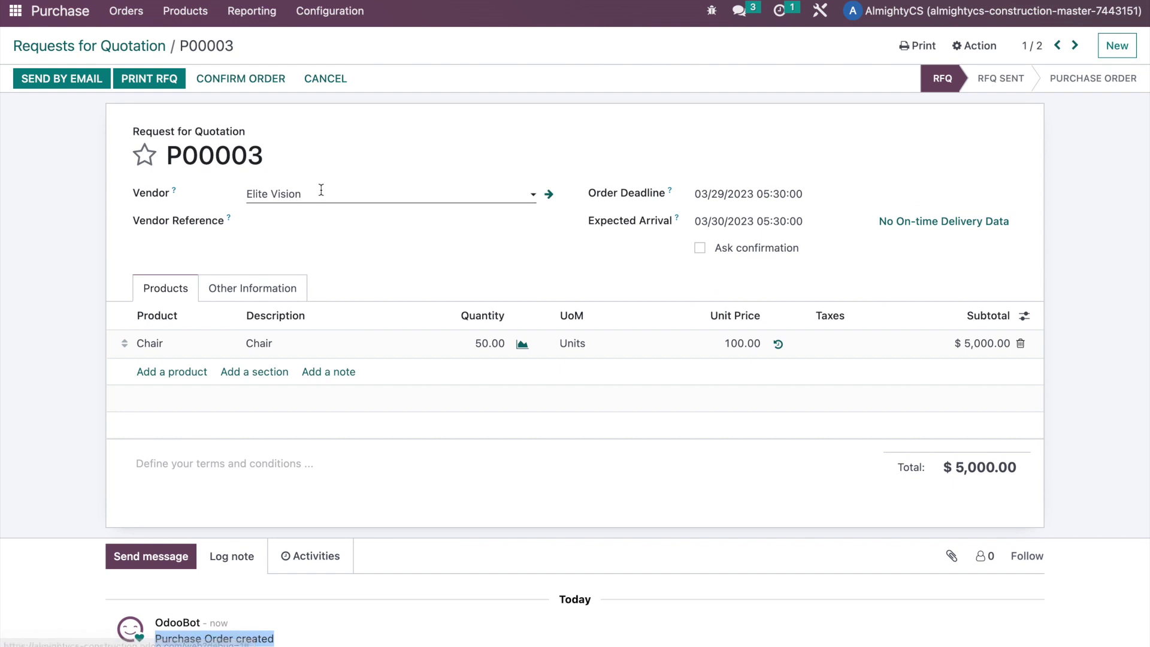
pyautogui.click(265, 80)
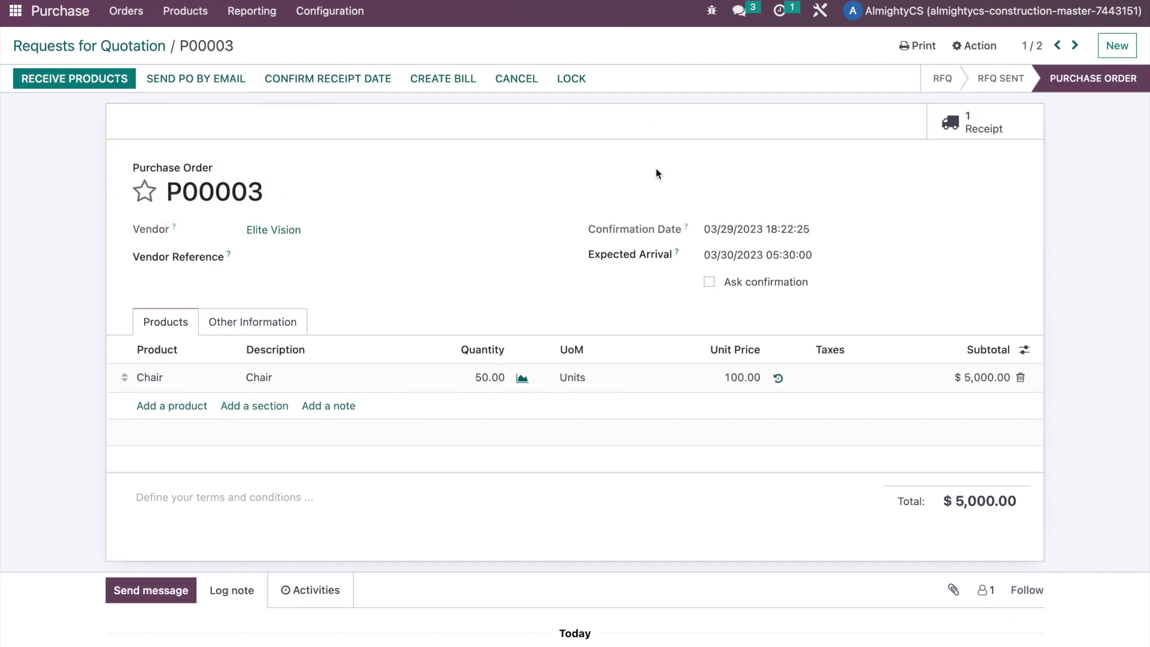
pyautogui.click(971, 122)
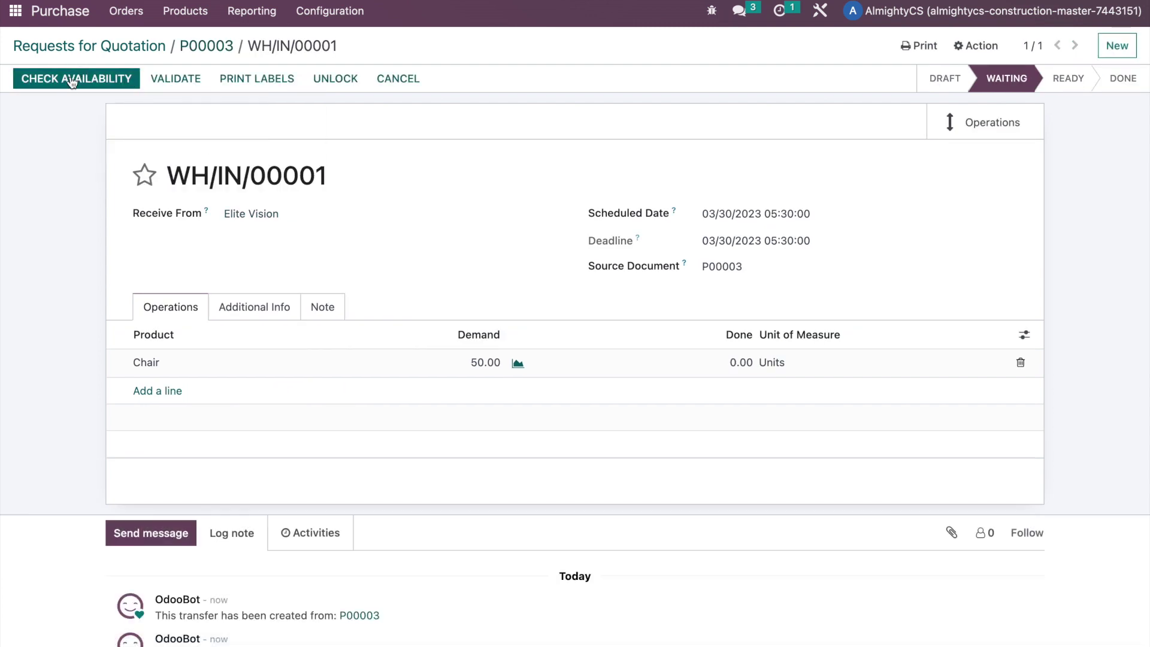
# Step: Set 50 chairs done on receipt WH/IN/00001 and validate it
pyautogui.click(165, 78)
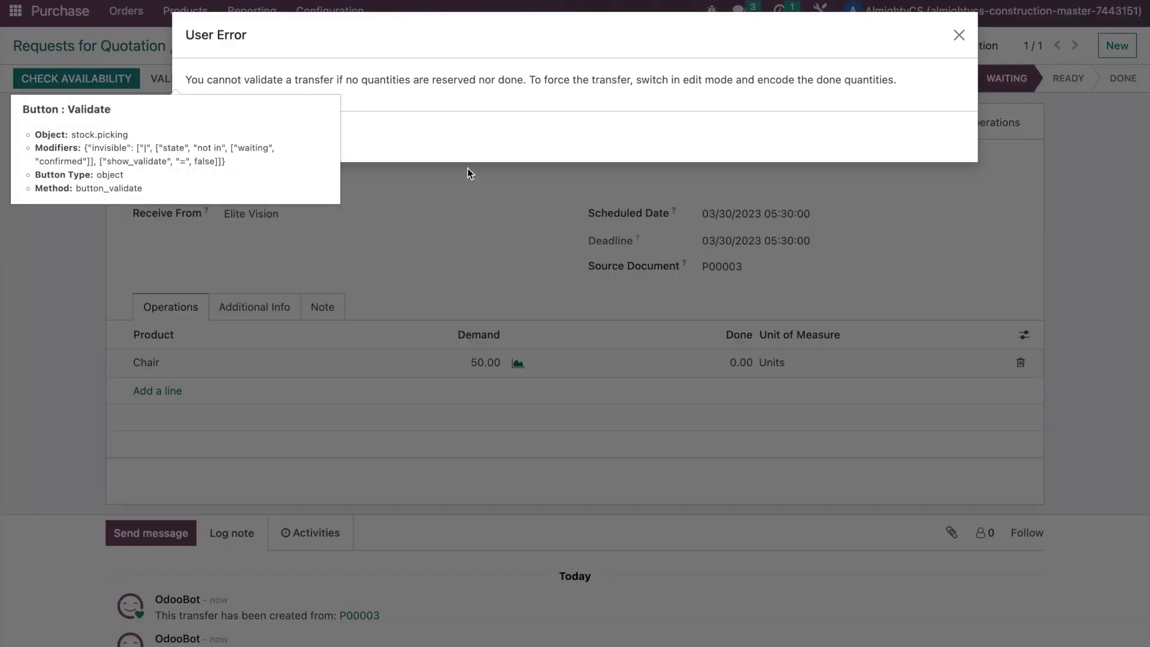
pyautogui.click(203, 137)
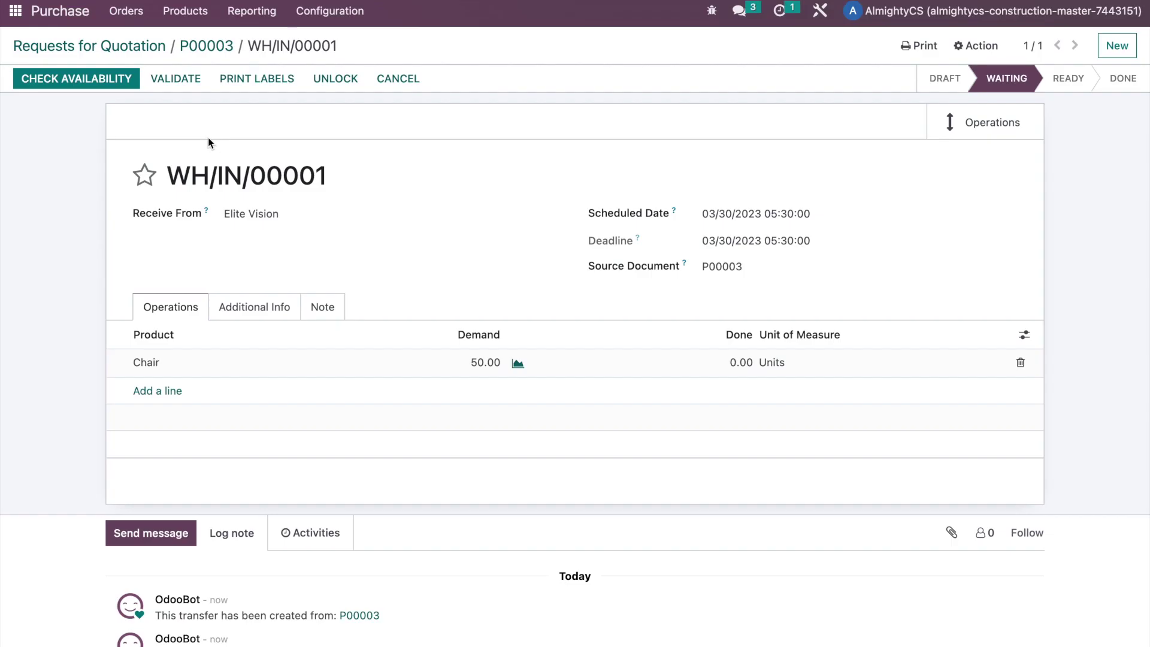
pyautogui.click(748, 370)
pyautogui.write('50')
pyautogui.click(537, 281)
pyautogui.click(157, 81)
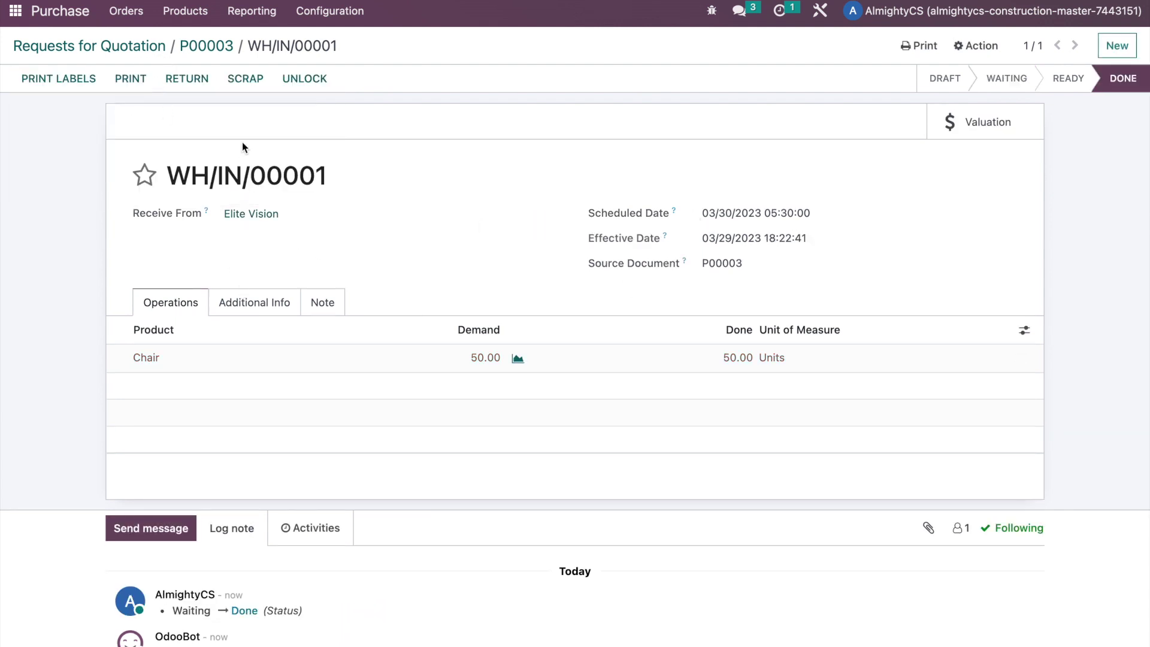
# Step: Return to the main app overview
pyautogui.click(15, 11)
pyautogui.write('p')
pyautogui.press('Escape')
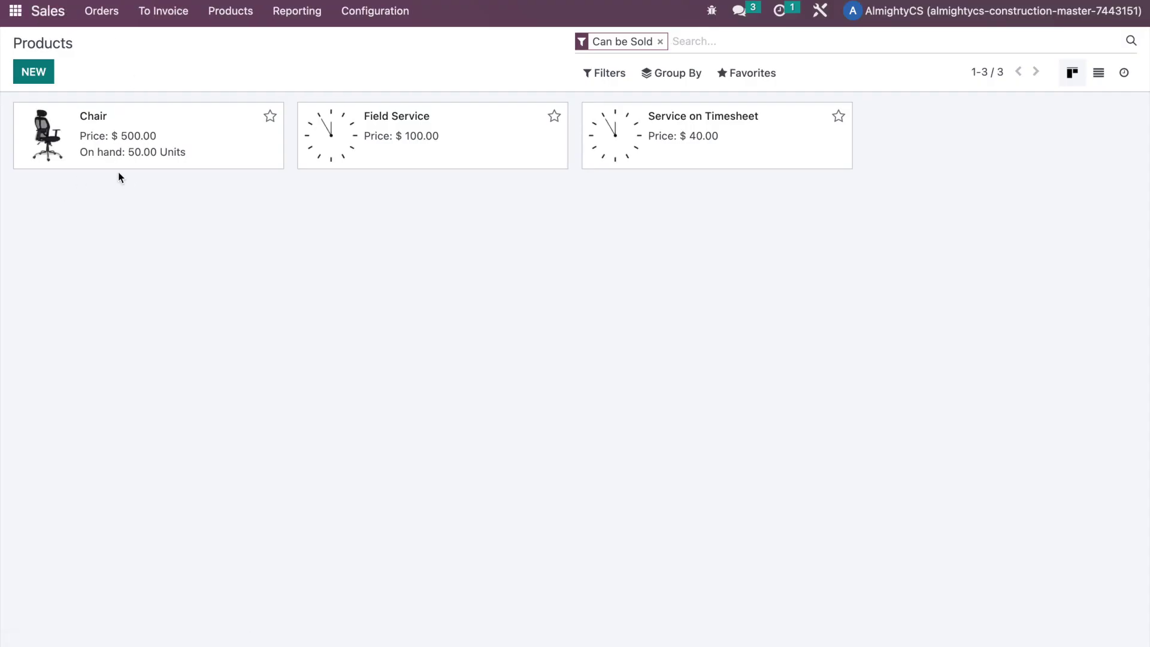
# Step: Open the Chair product, showing 50.00 on hand, and view its Sales tab
pyautogui.click(155, 152)
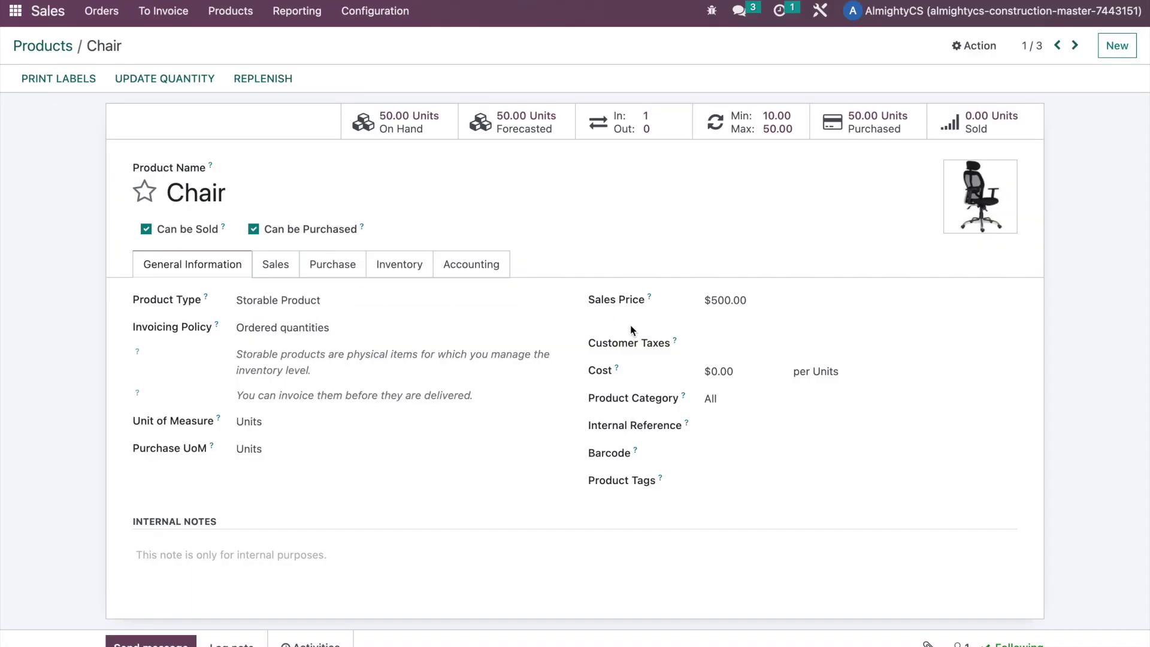
pyautogui.click(285, 268)
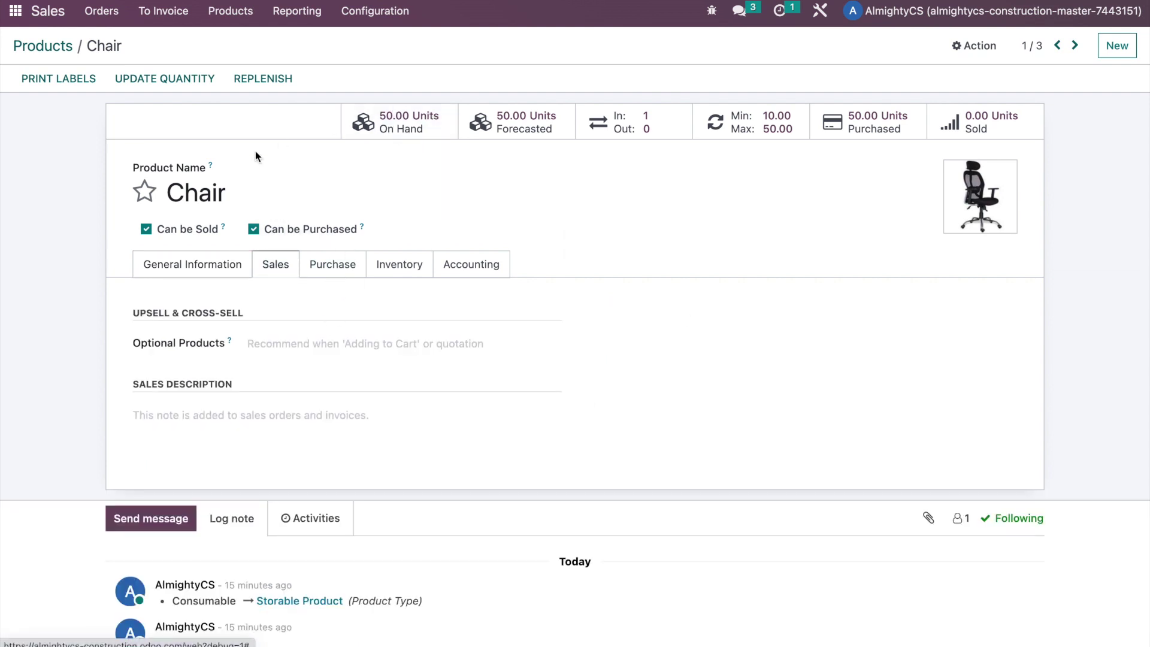
pyautogui.click(149, 19)
# Step: Start a new quotation and select its customer
pyautogui.moveTo(102, 11)
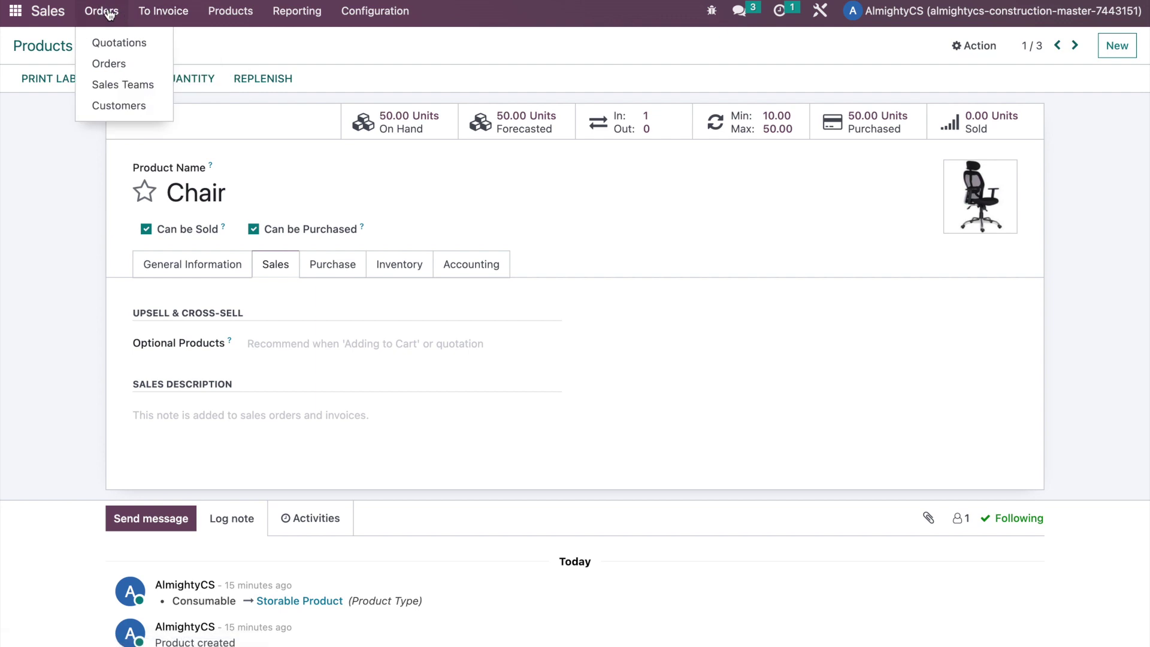
pyautogui.click(111, 40)
pyautogui.click(34, 72)
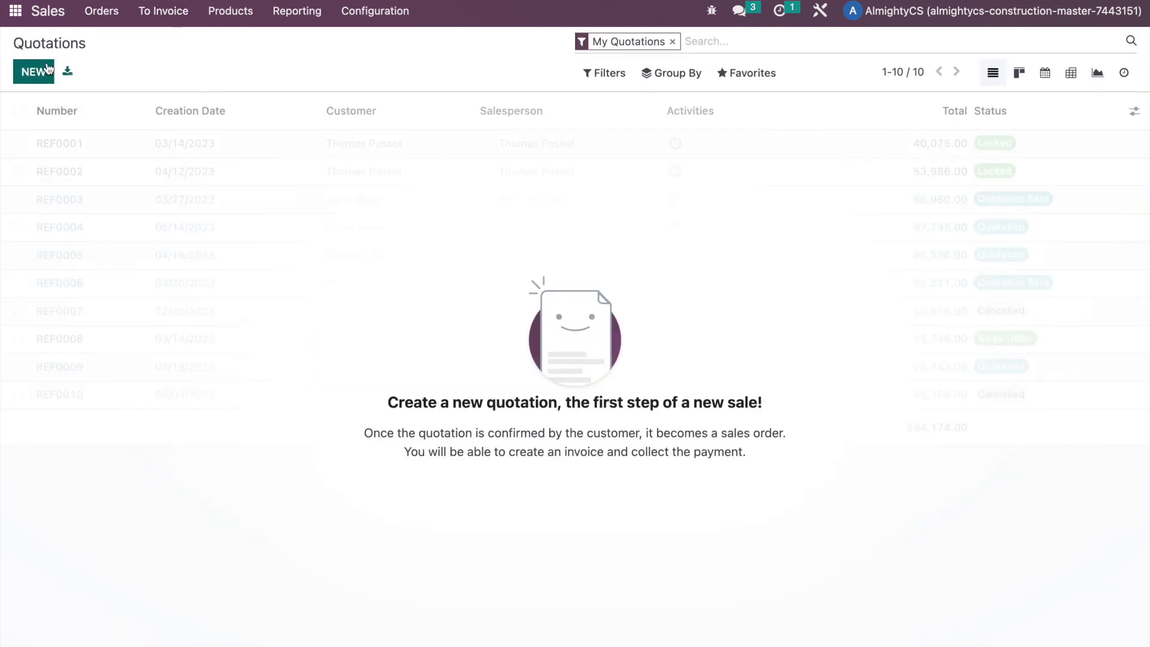
pyautogui.click(303, 214)
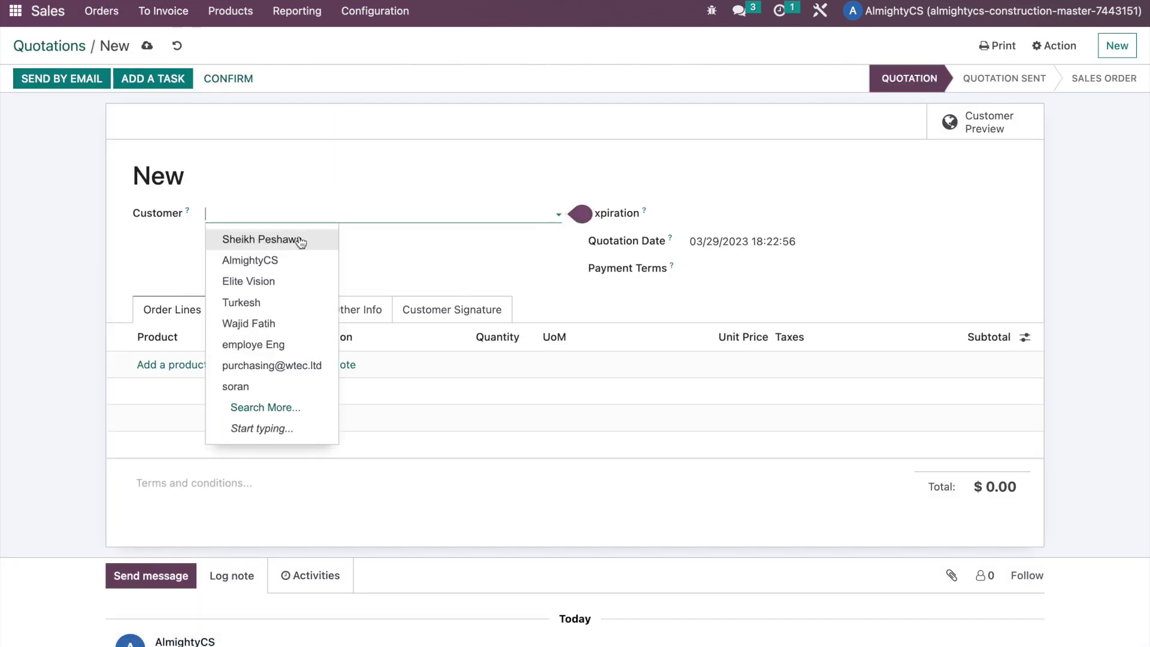
pyautogui.click(287, 301)
# Step: Add 30 Chairs at 500.00 and confirm as sales order S00001 totalling $15,000.00
pyautogui.click(171, 365)
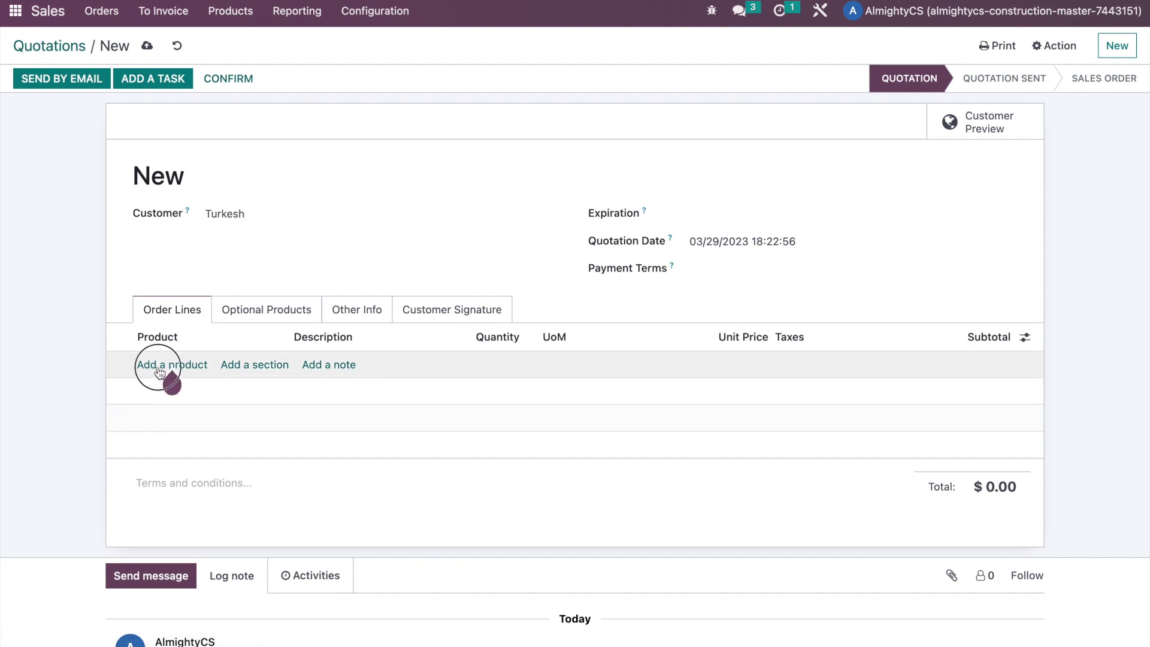
pyautogui.click(158, 392)
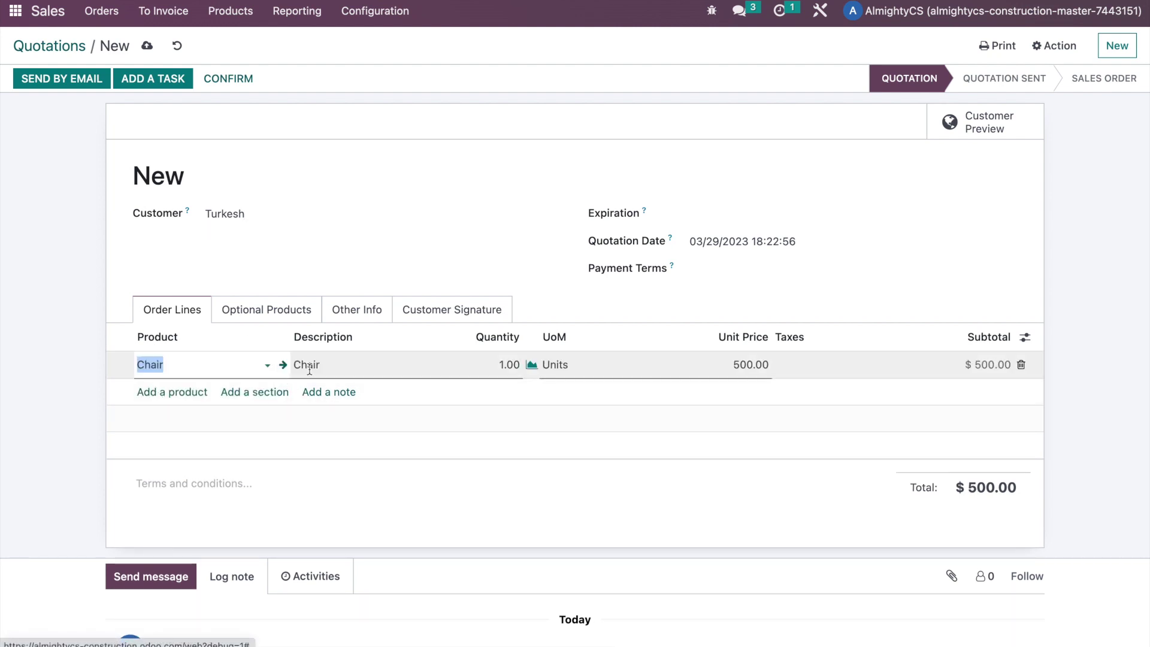
pyautogui.click(497, 365)
pyautogui.write('30')
pyautogui.click(463, 237)
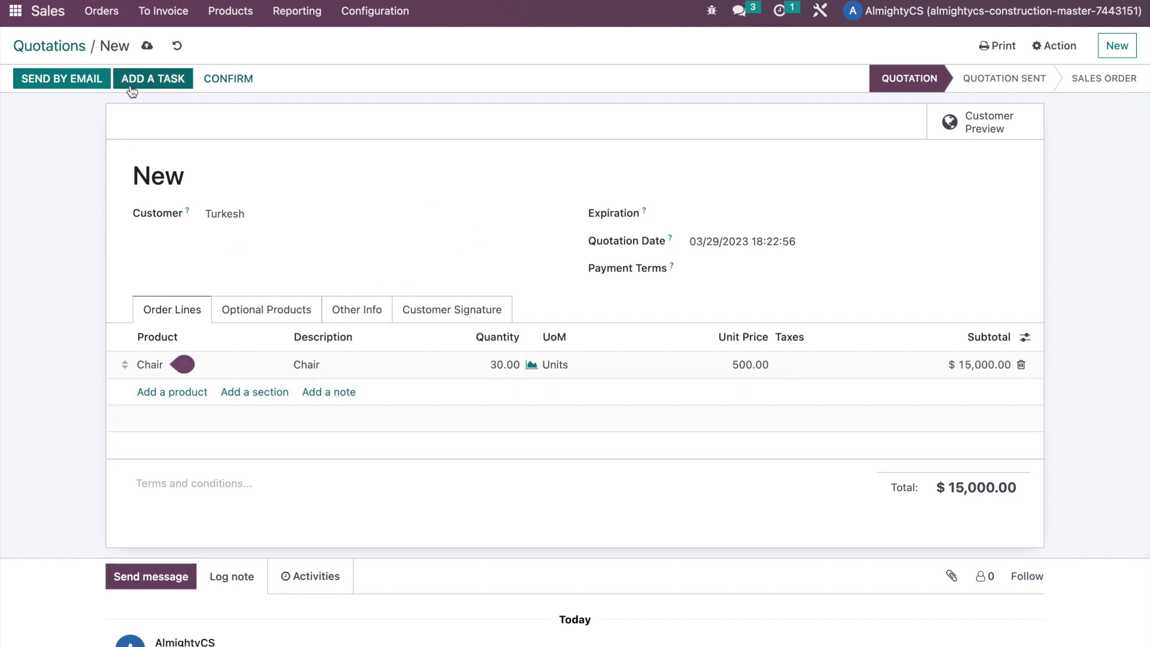
pyautogui.click(227, 79)
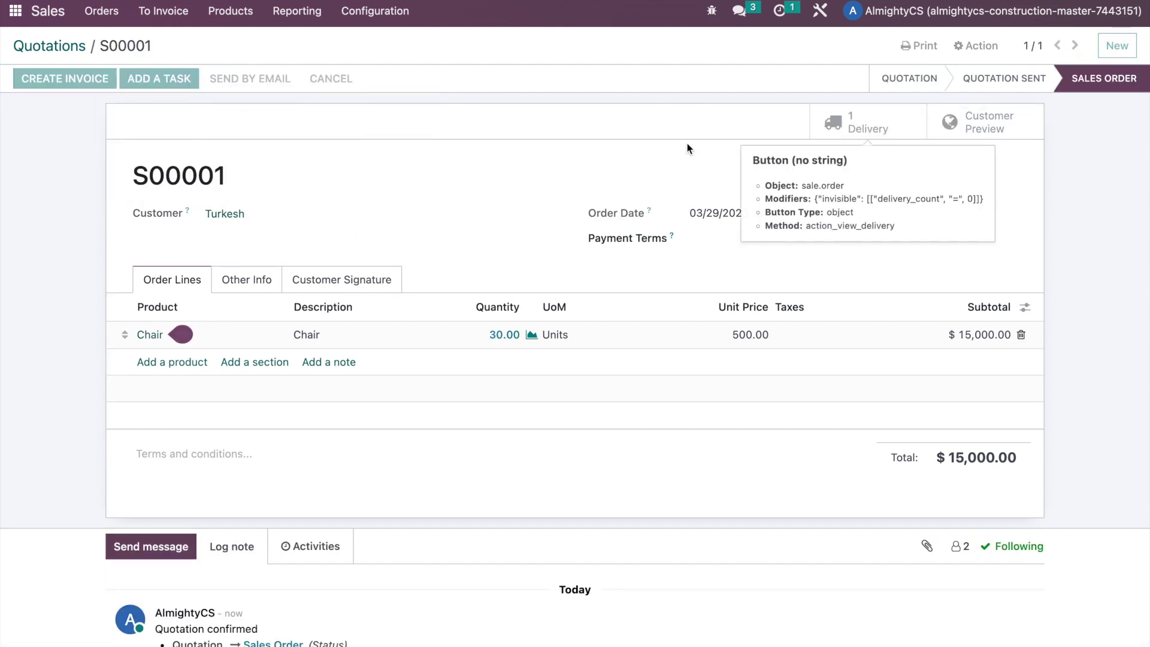
pyautogui.click(864, 132)
# Step: Validate delivery WH/OUT/00001 for all 30 chairs and check Chair now shows 20.00 on hand
pyautogui.click(44, 84)
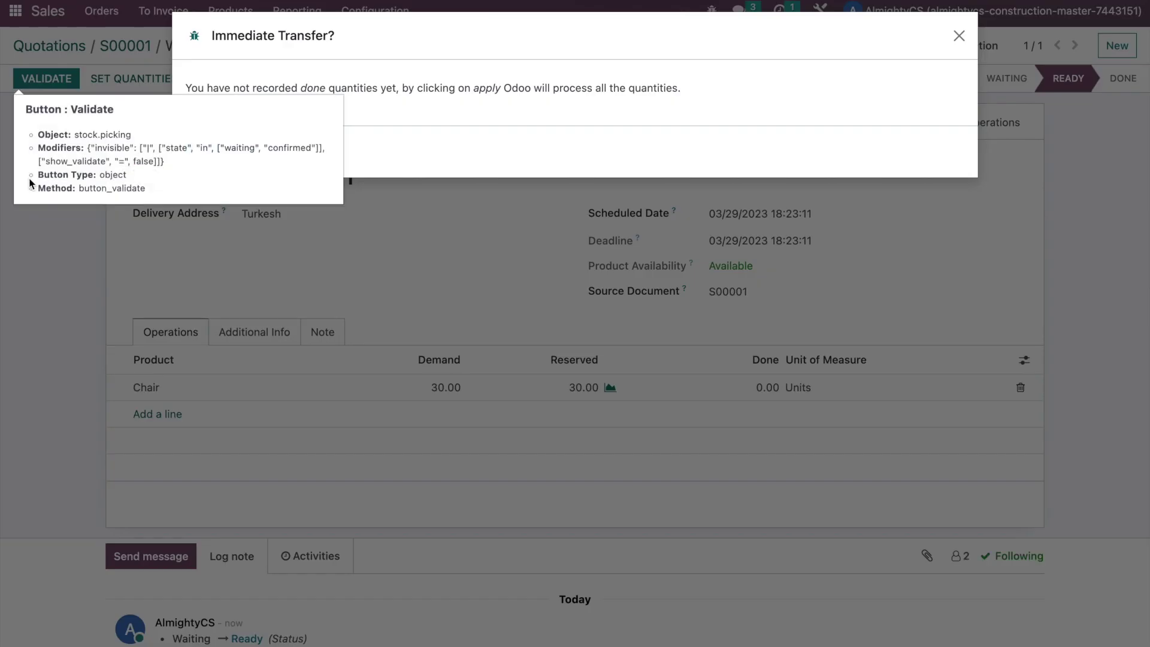
pyautogui.click(213, 153)
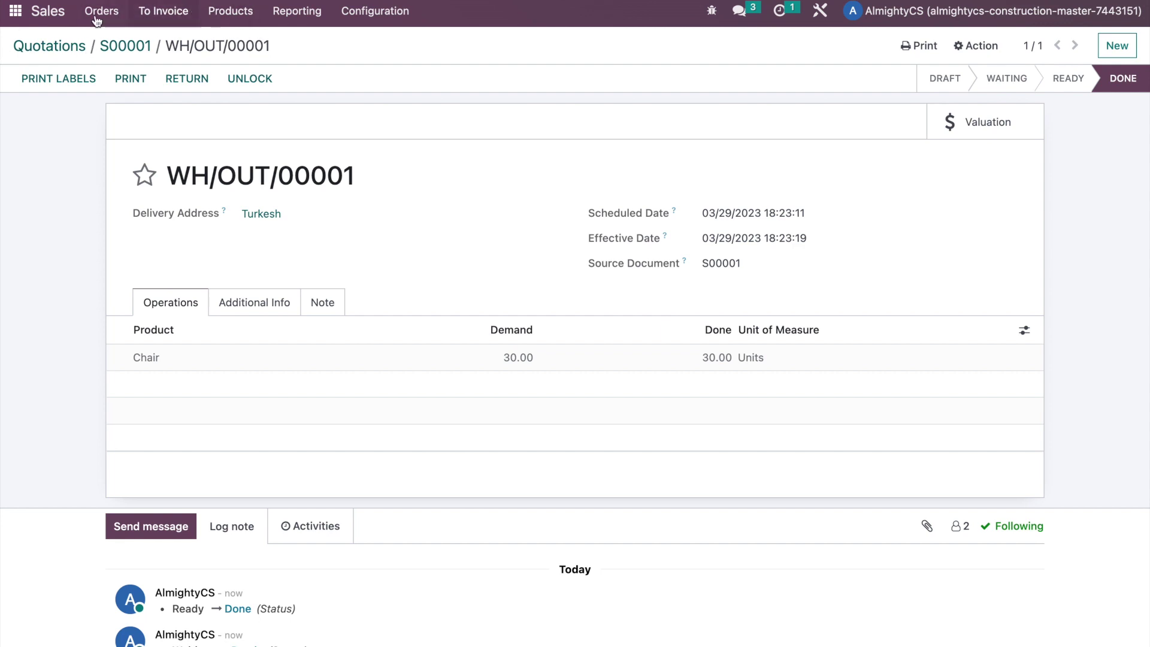
pyautogui.click(223, 21)
pyautogui.click(234, 43)
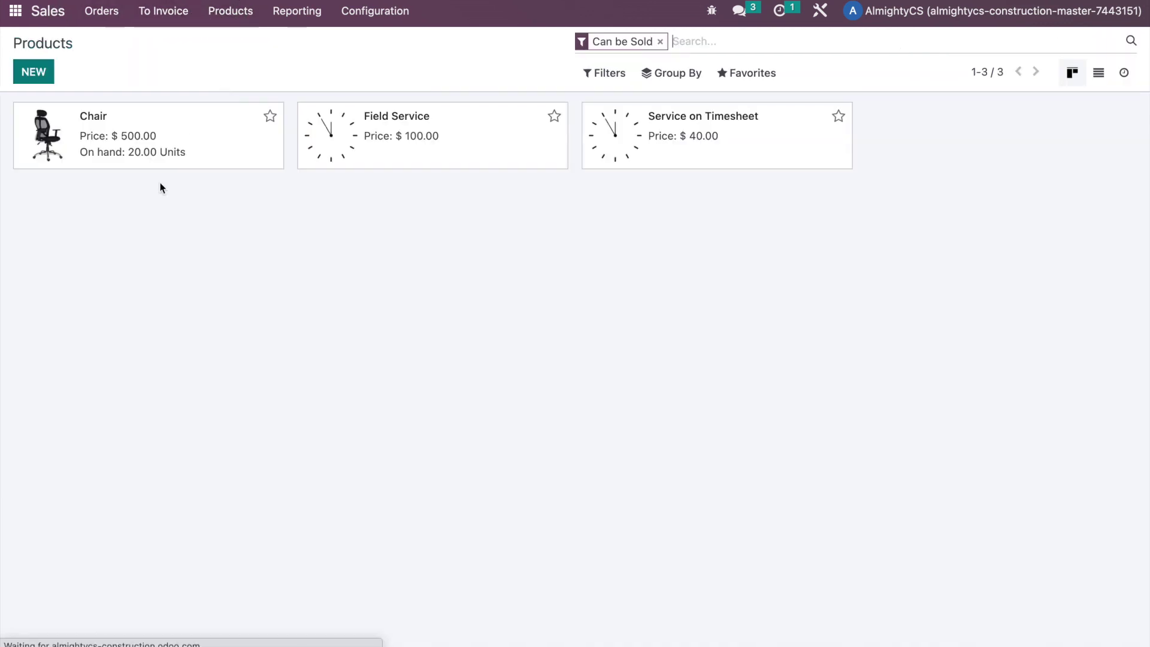
pyautogui.click(161, 159)
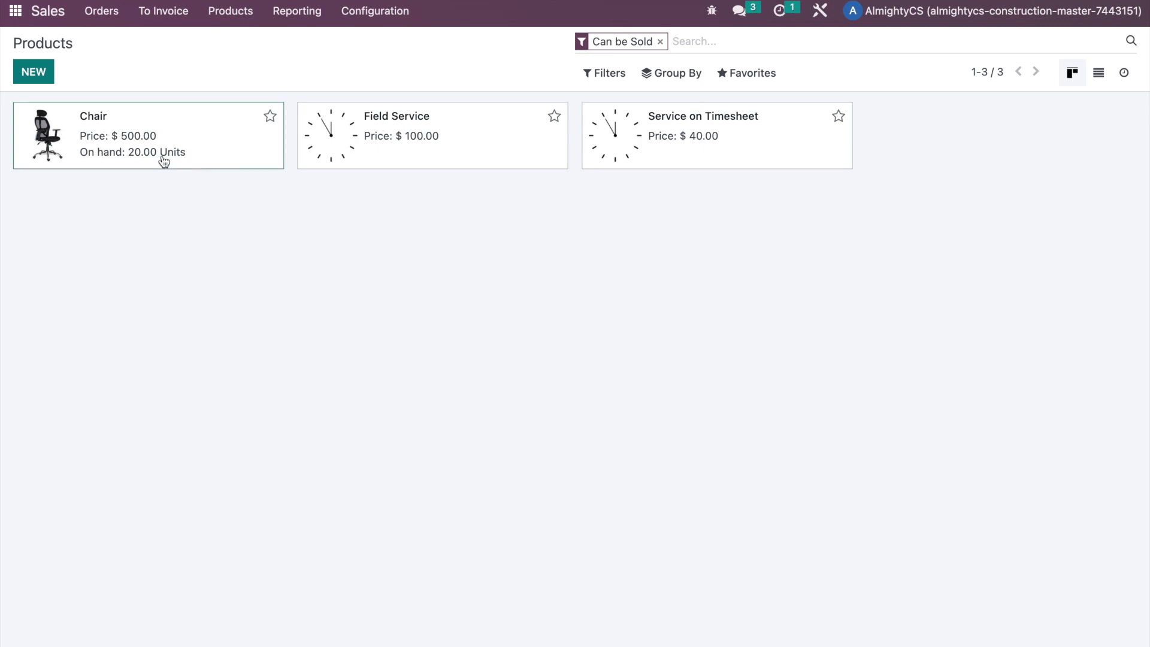
# Step: Open Scheduled Messages via the menu search '/sched'
pyautogui.click(18, 14)
pyautogui.press('super+k')
pyautogui.write('/sched')
pyautogui.press('Return')
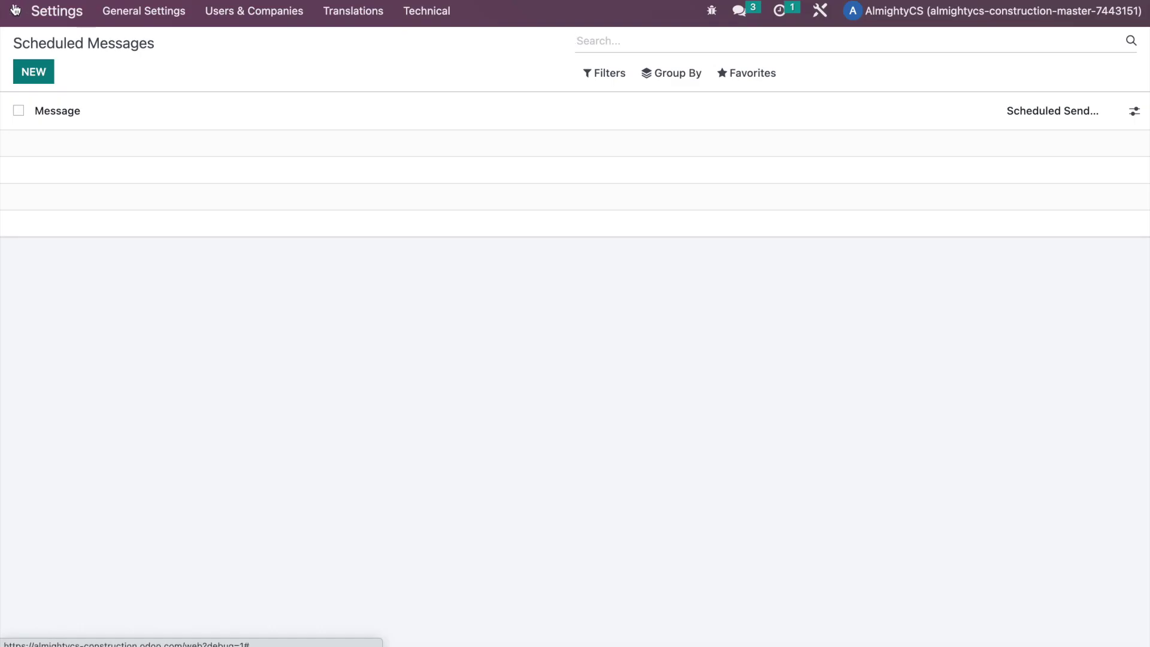
# Step: Open the Scheduled Actions list through the menu search '/sched'
pyautogui.click(16, 10)
pyautogui.press('super+k')
pyautogui.write('/sched')
pyautogui.press('Down')
pyautogui.press('Return')
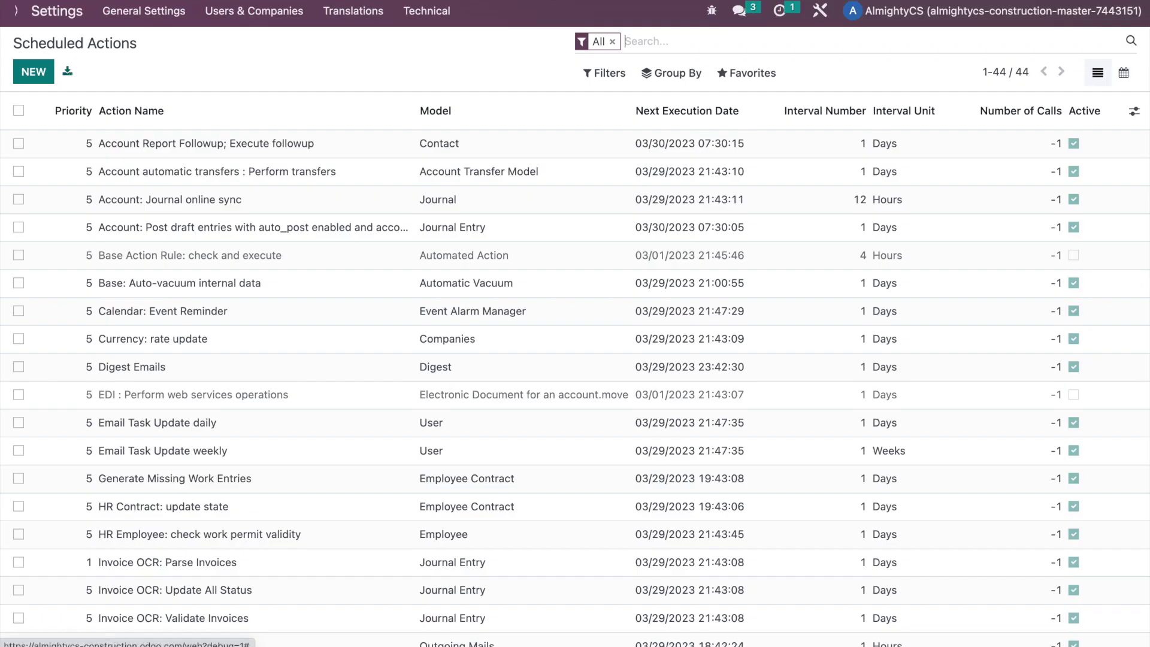
# Step: Filter scheduled actions by 'proc', open 'Procurement: run scheduler', then search apps for 'purc'
pyautogui.press('BackSpace')
pyautogui.write('prod')
pyautogui.press('Return')
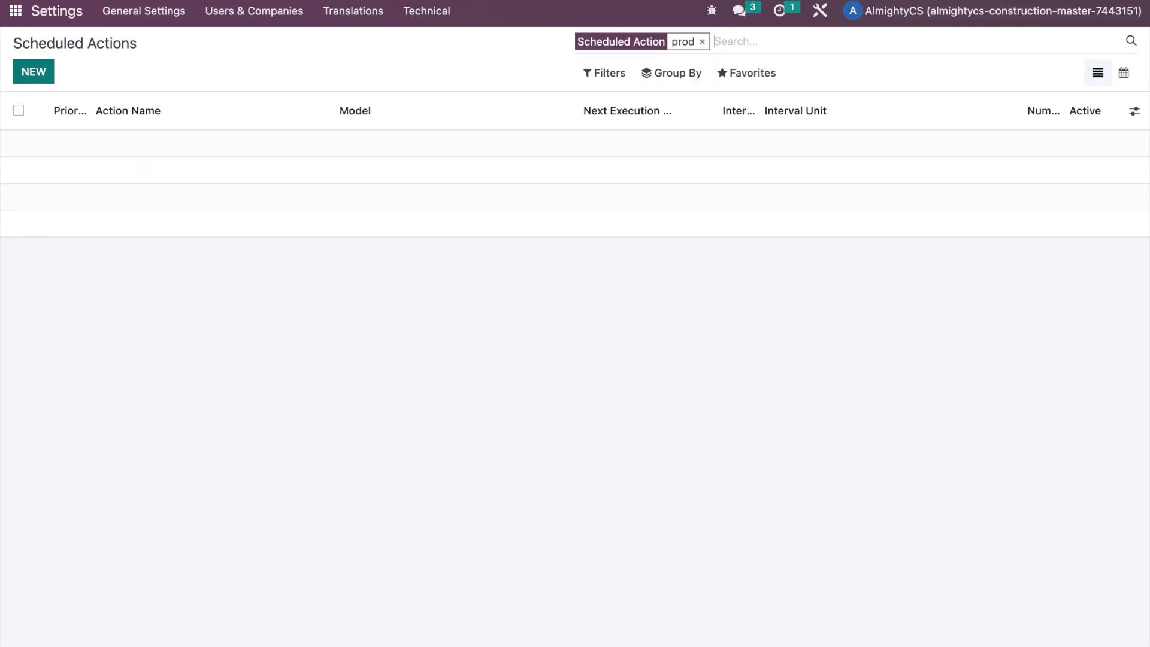
pyautogui.press('BackSpace')
pyautogui.write('proc')
pyautogui.press('Return')
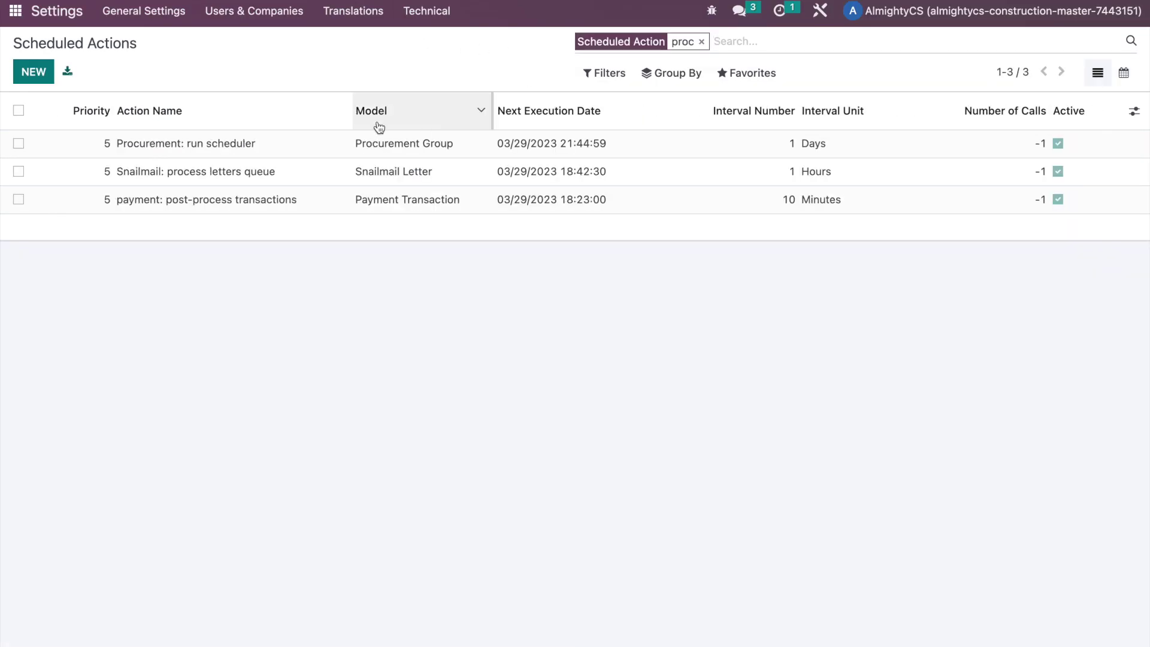
pyautogui.click(327, 144)
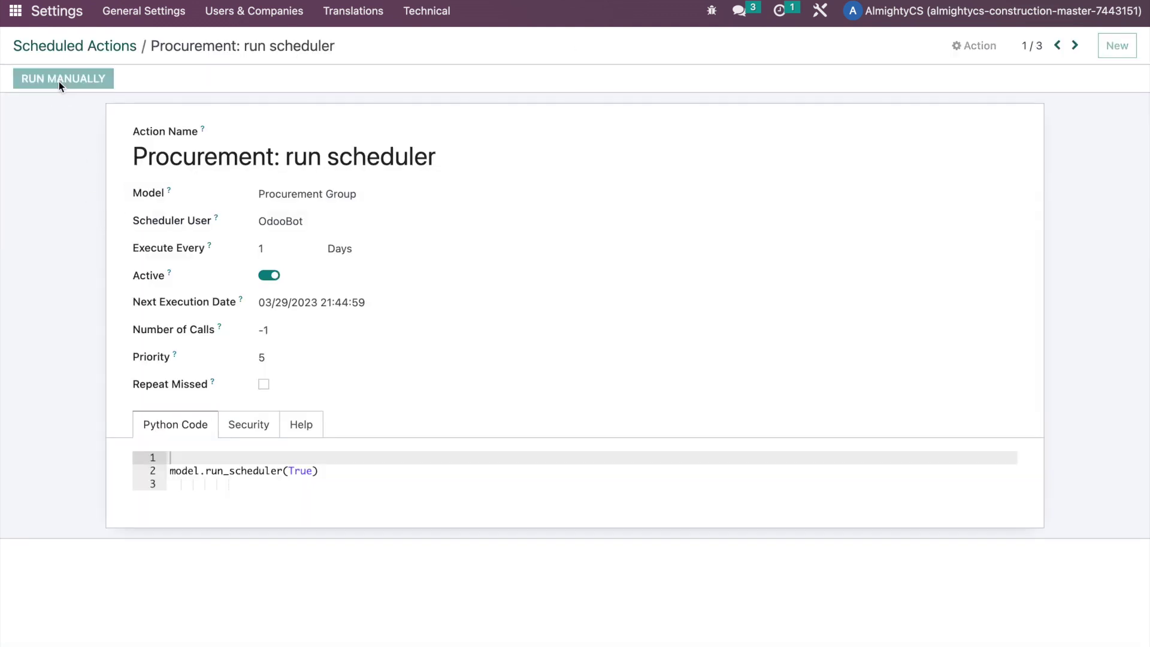
pyautogui.click(7, 18)
pyautogui.write('purc')
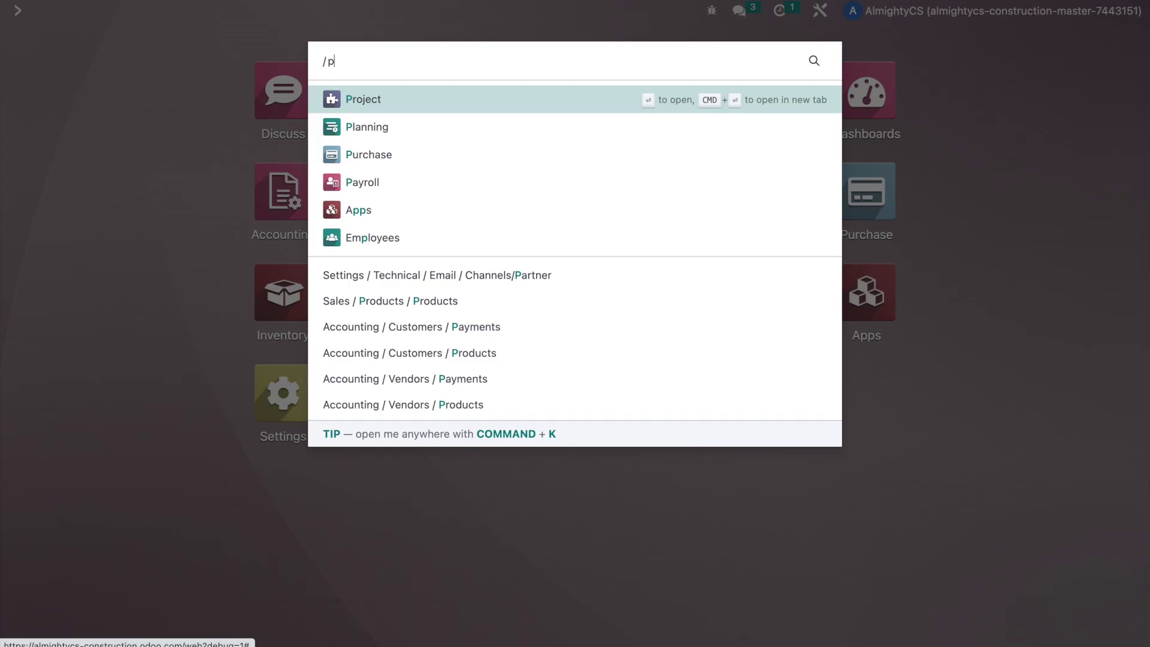
# Step: Review purchase order P00003 from the Purchase Orders list
pyautogui.click(337, 136)
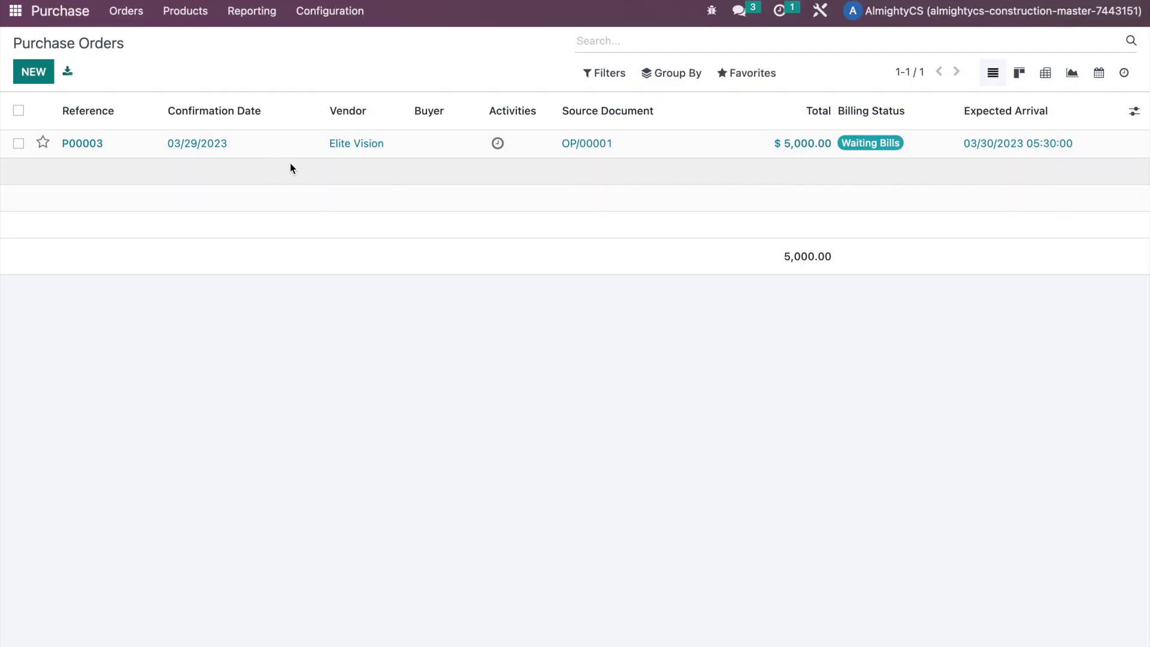
pyautogui.click(330, 152)
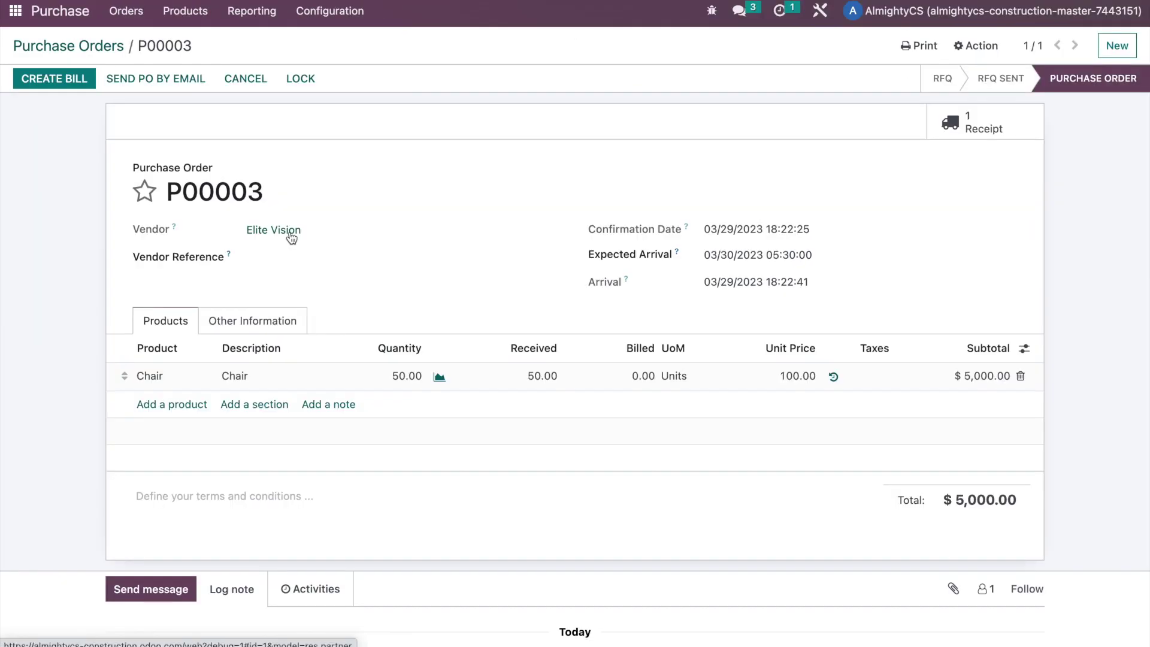
pyautogui.click(99, 52)
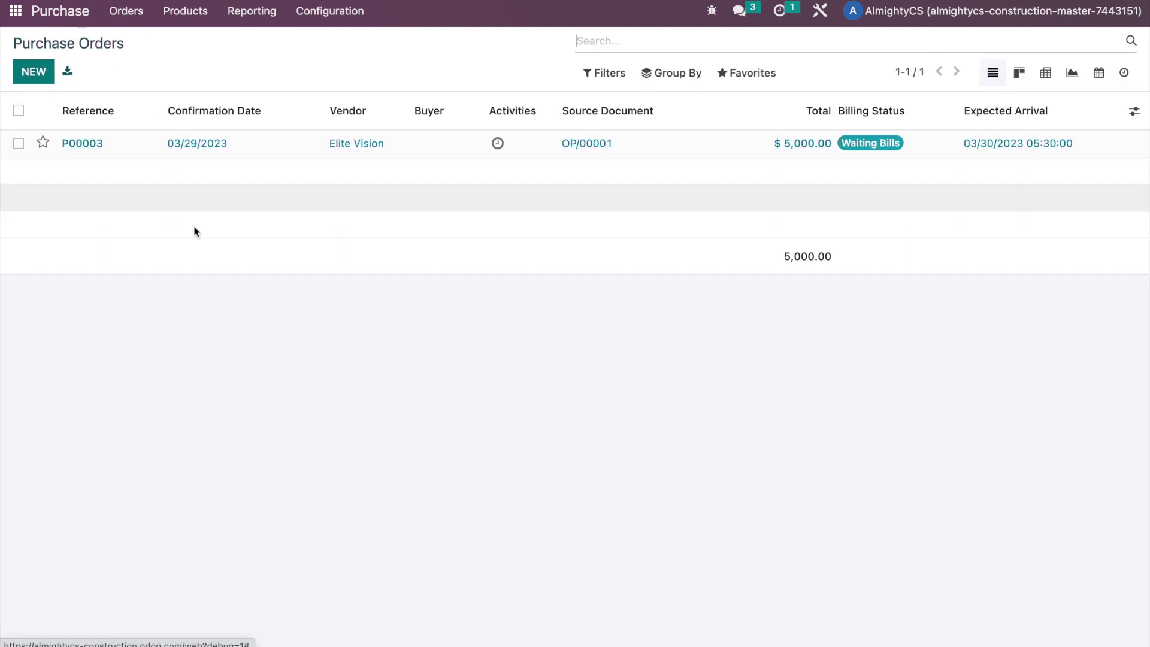
# Step: Check the Chair product's 10–50 reordering limits in Sales Products, then go to Quotations
pyautogui.click(14, 11)
pyautogui.write('pro')
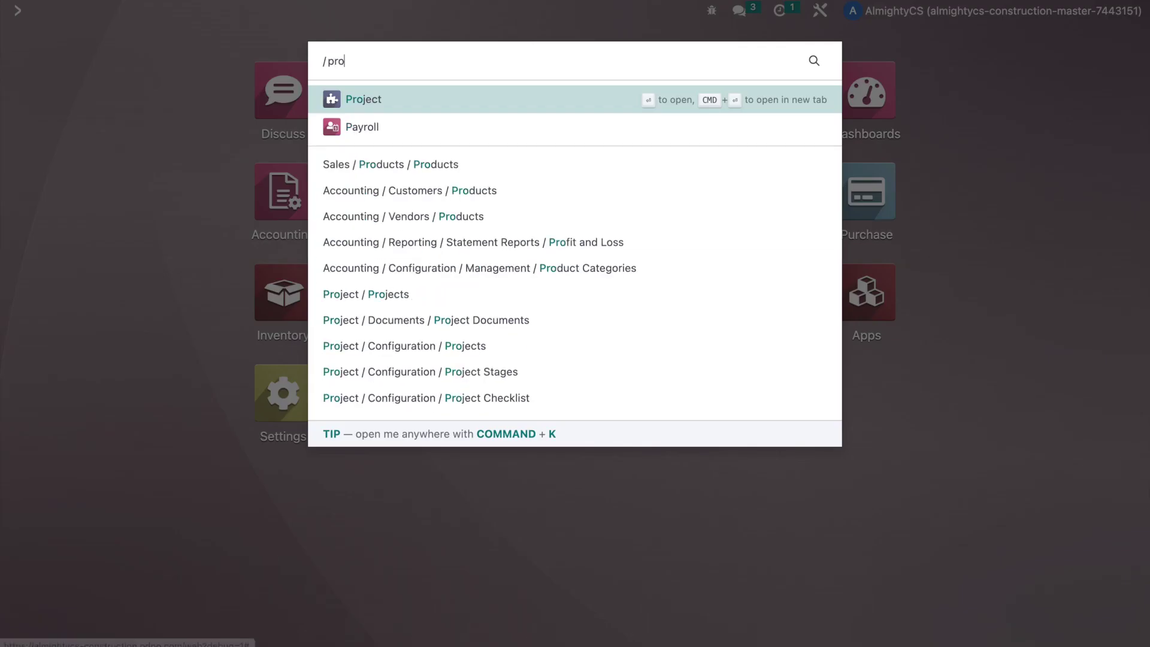
pyautogui.press('Down')
pyautogui.press('Down')
pyautogui.press('Return')
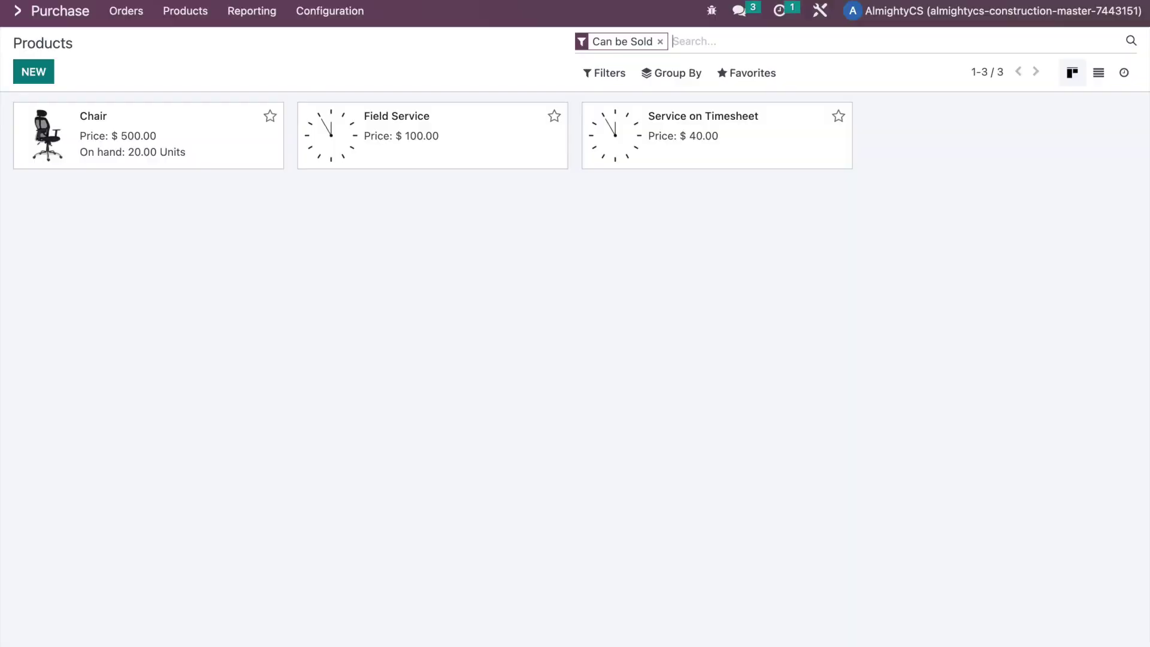
pyautogui.click(145, 155)
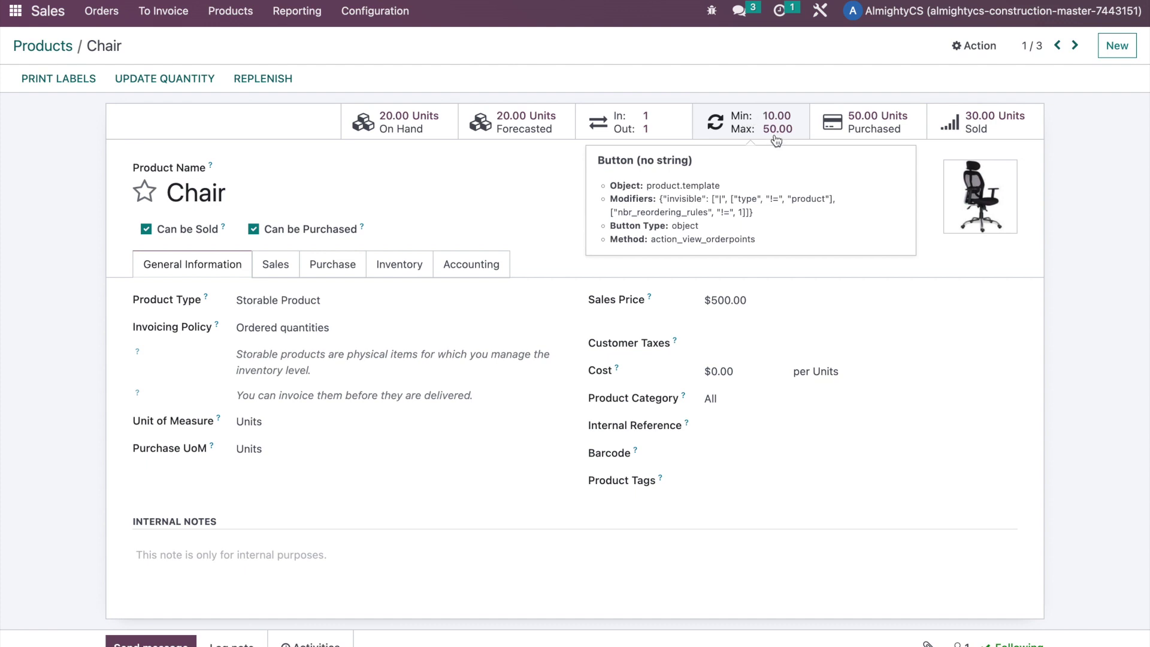
pyautogui.click(125, 24)
pyautogui.click(119, 42)
# Step: Start a new quotation and select its customer
pyautogui.click(37, 73)
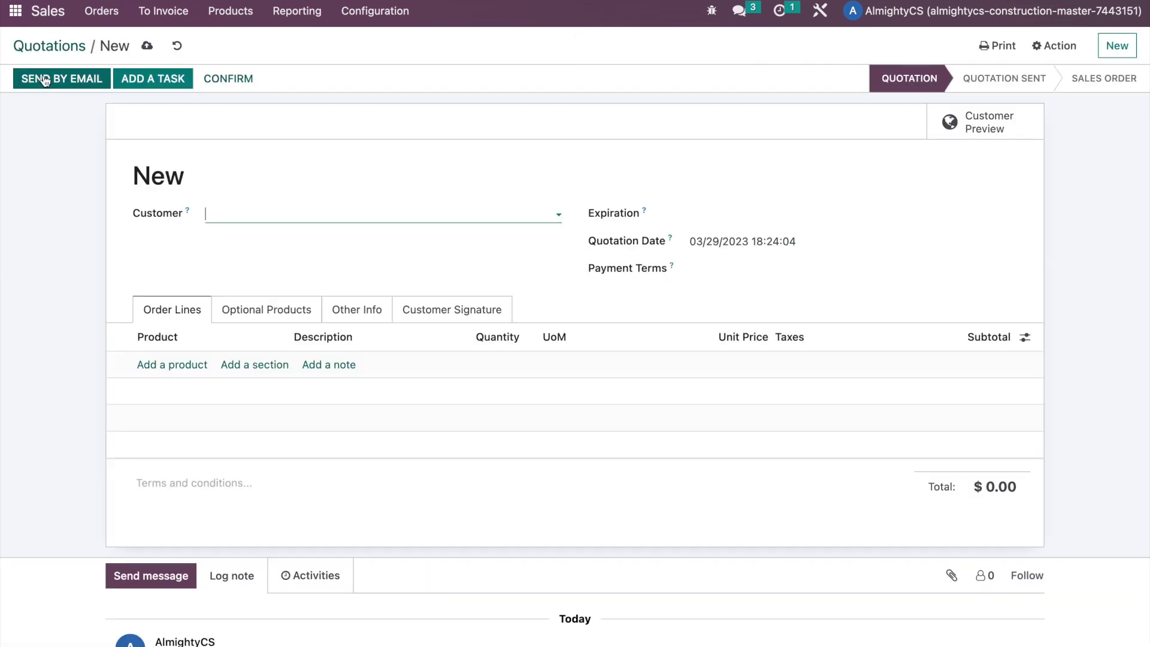
pyautogui.click(274, 211)
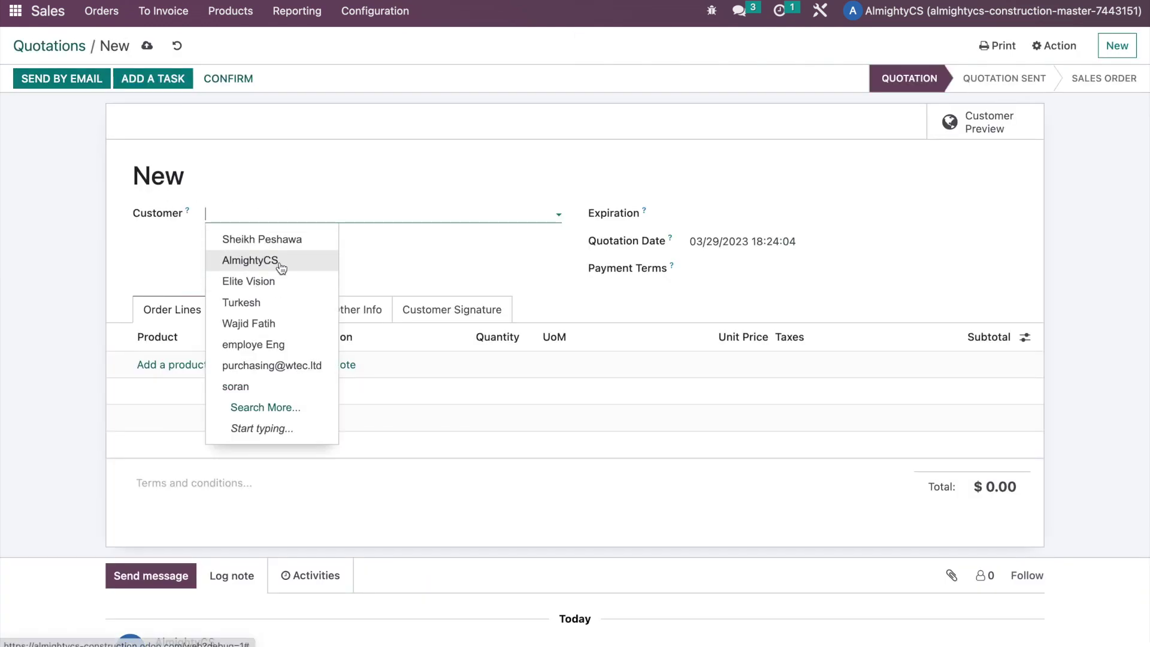
pyautogui.click(275, 302)
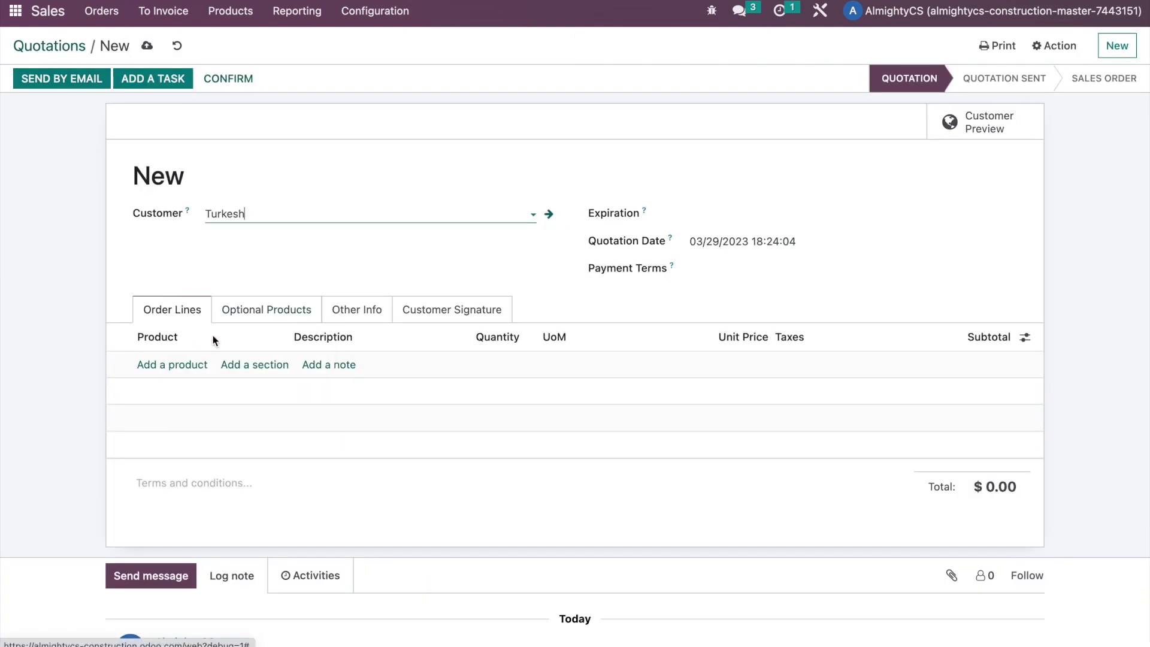
# Step: Add 40 Chairs at 500.00 ($20,000.00) and confirm the order as S00002
pyautogui.click(176, 371)
pyautogui.click(231, 367)
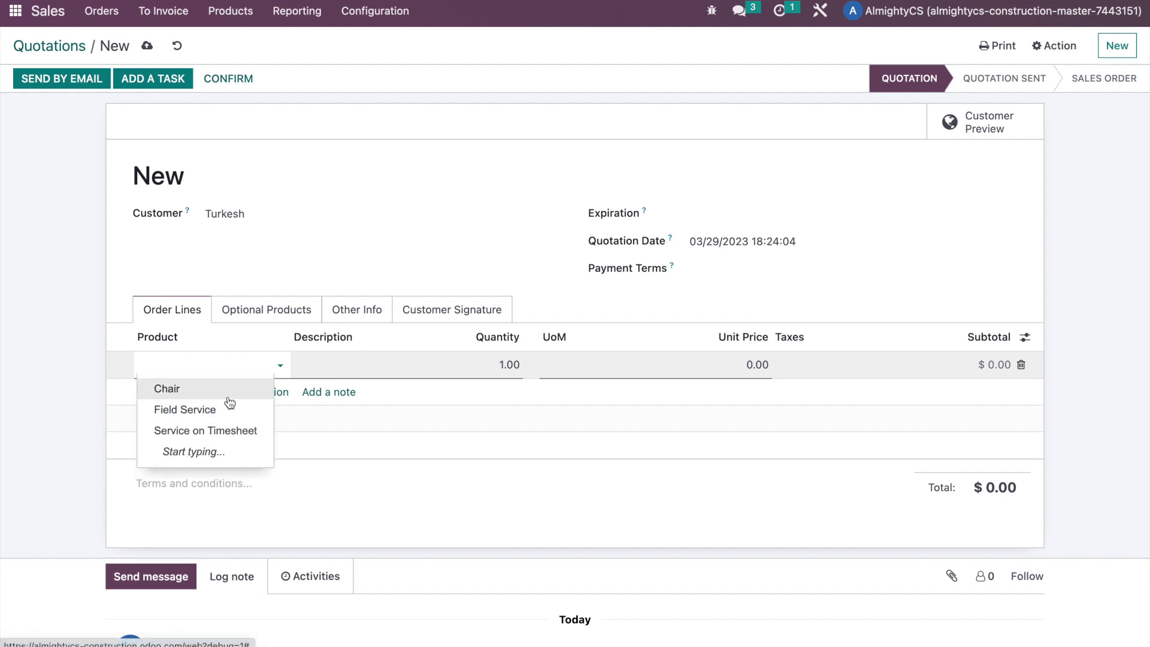
pyautogui.click(228, 397)
pyautogui.click(505, 372)
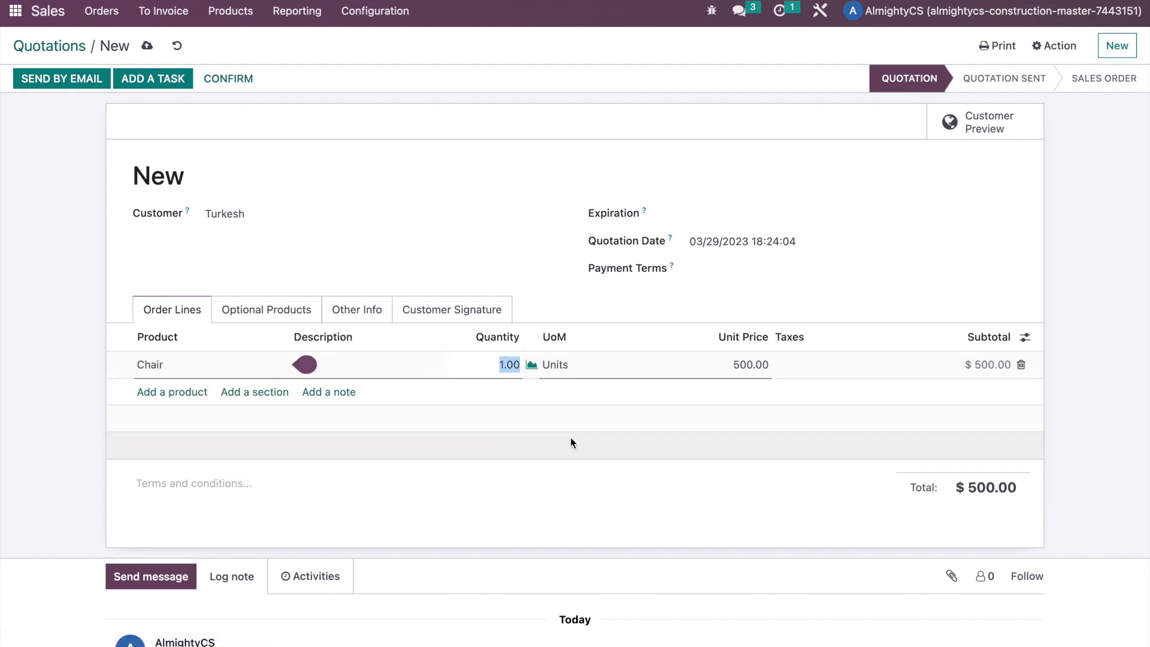
pyautogui.write('40')
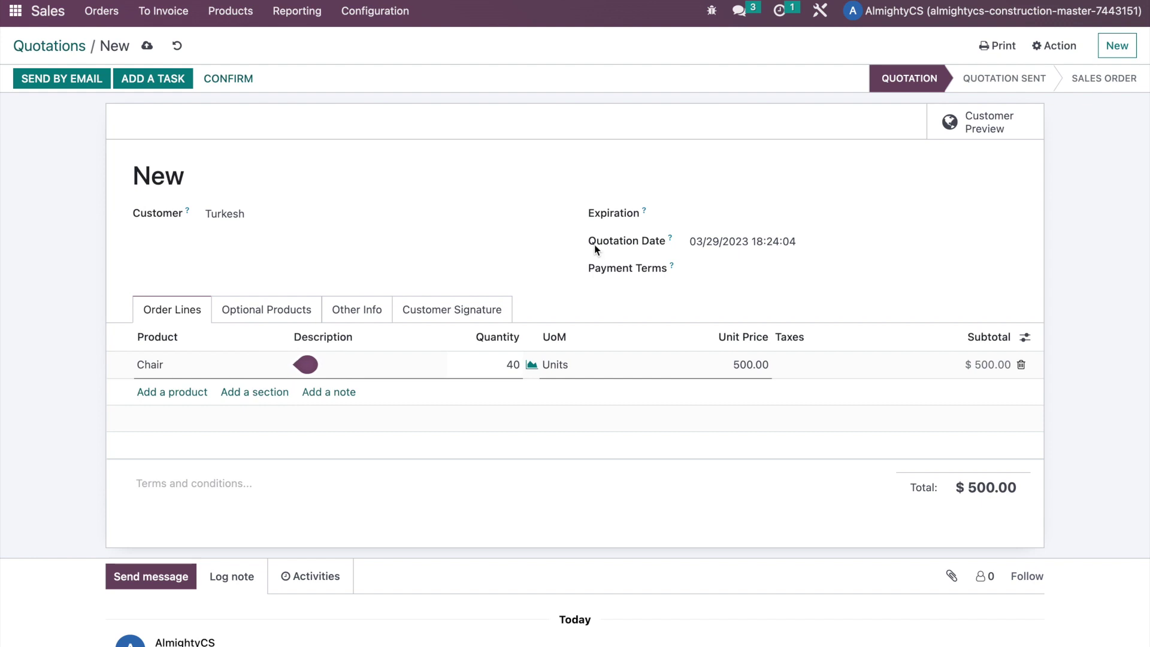
pyautogui.click(513, 262)
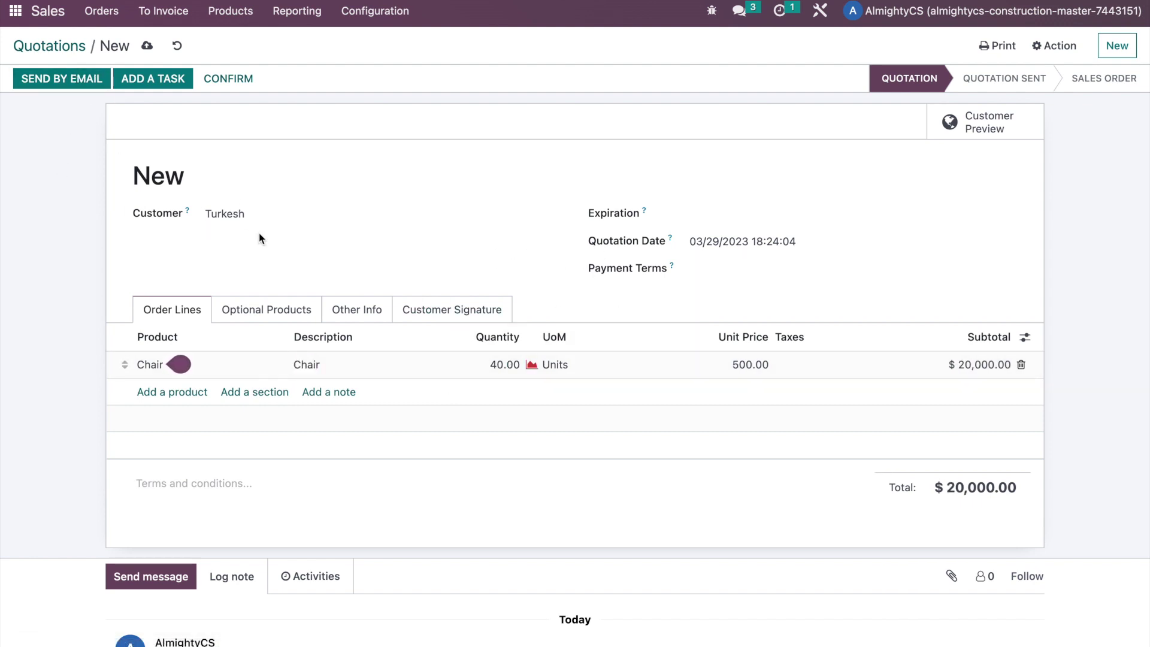
pyautogui.click(227, 79)
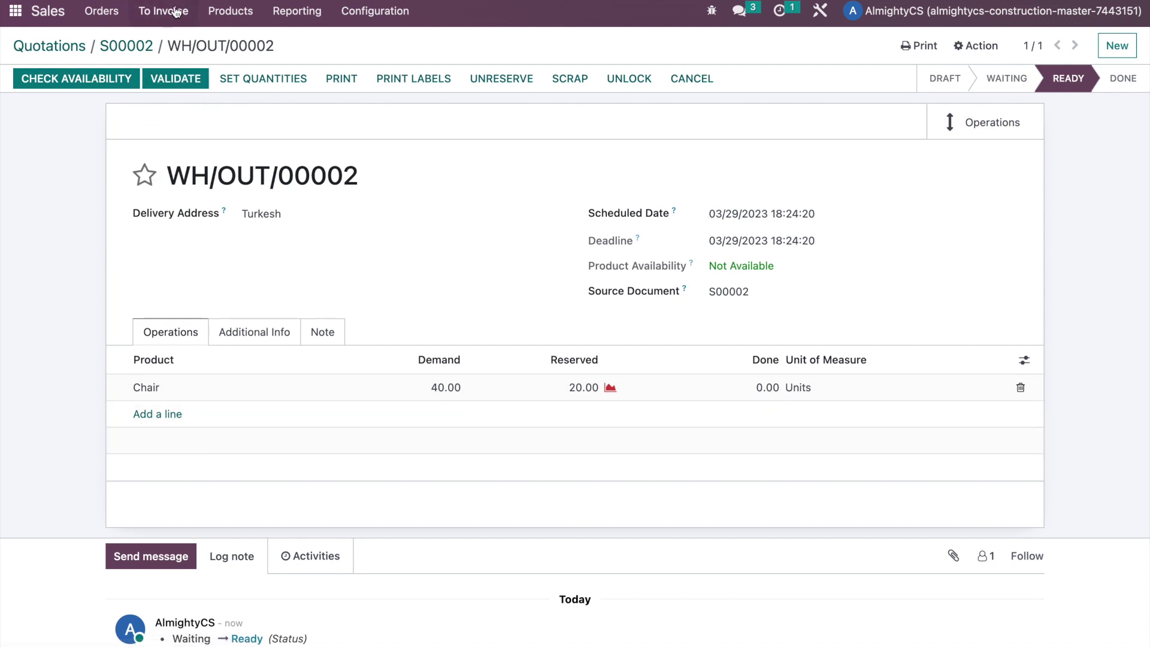
# Step: Check the Sales Products list showing Chair at 20.00 on hand, then return to the app menu
pyautogui.click(229, 17)
pyautogui.click(234, 53)
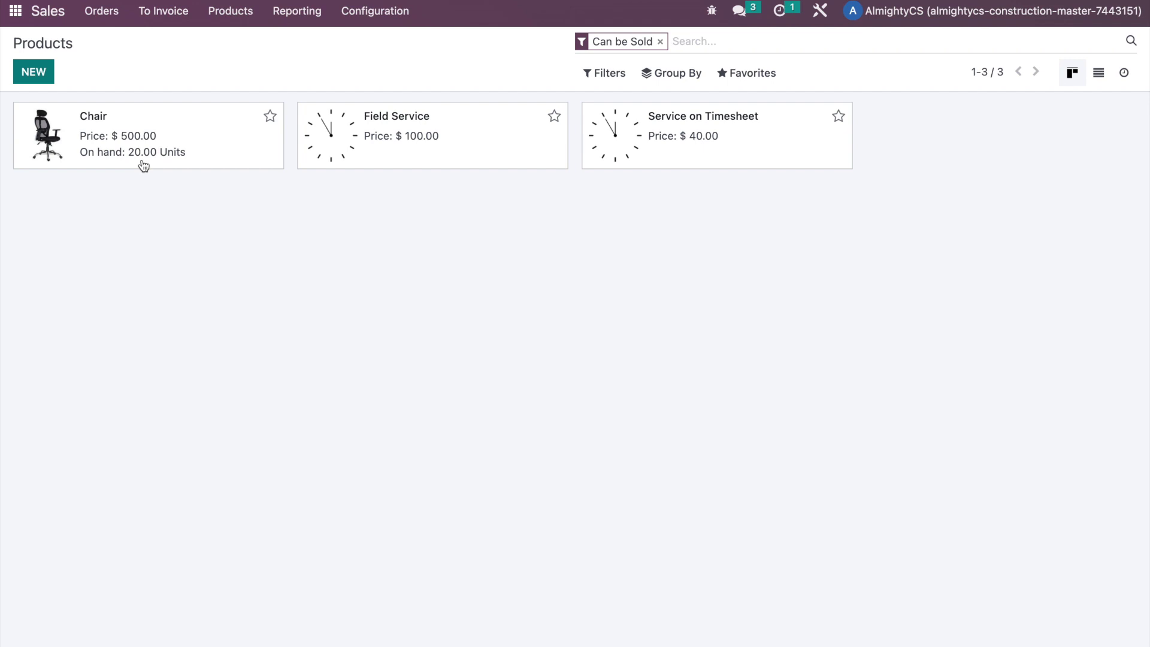
pyautogui.click(17, 24)
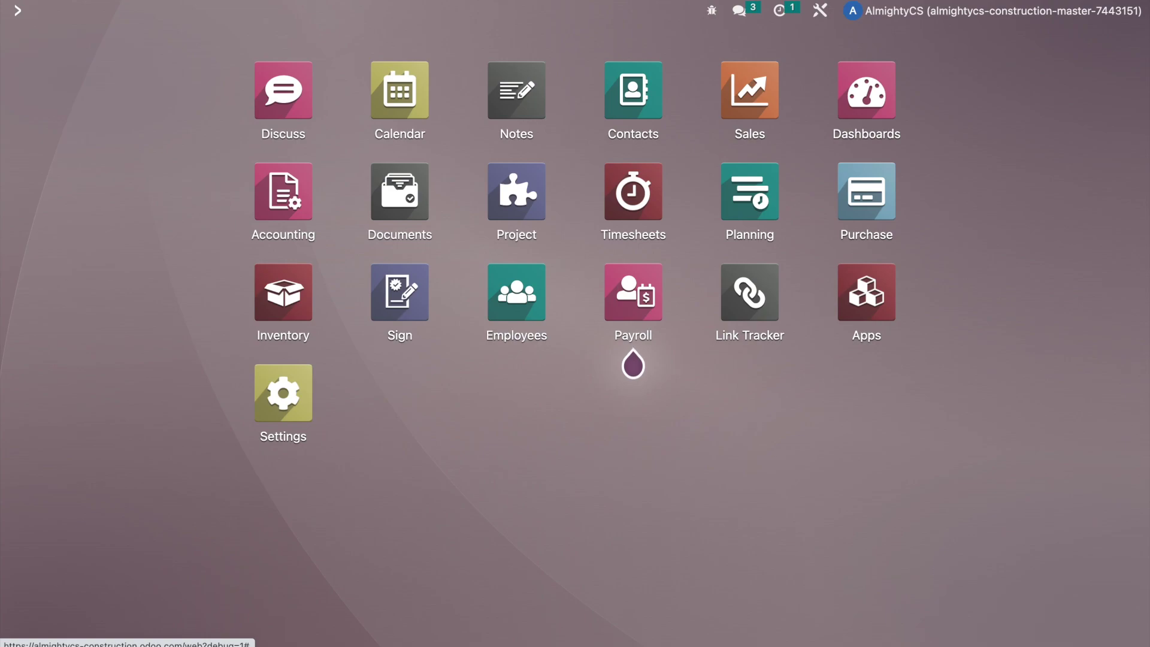
# Step: Open RFQ P00004 for 70 Chairs from Elite Vision ($7,000.00) and review its creation log
pyautogui.write('purc')
pyautogui.click(359, 236)
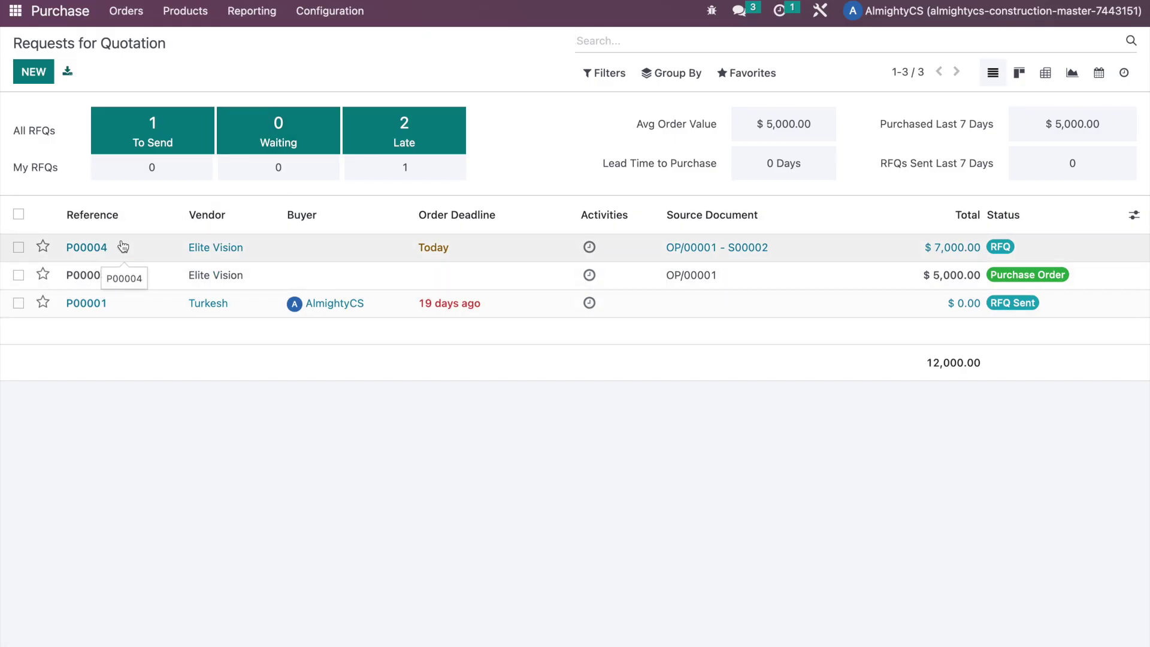
pyautogui.click(195, 258)
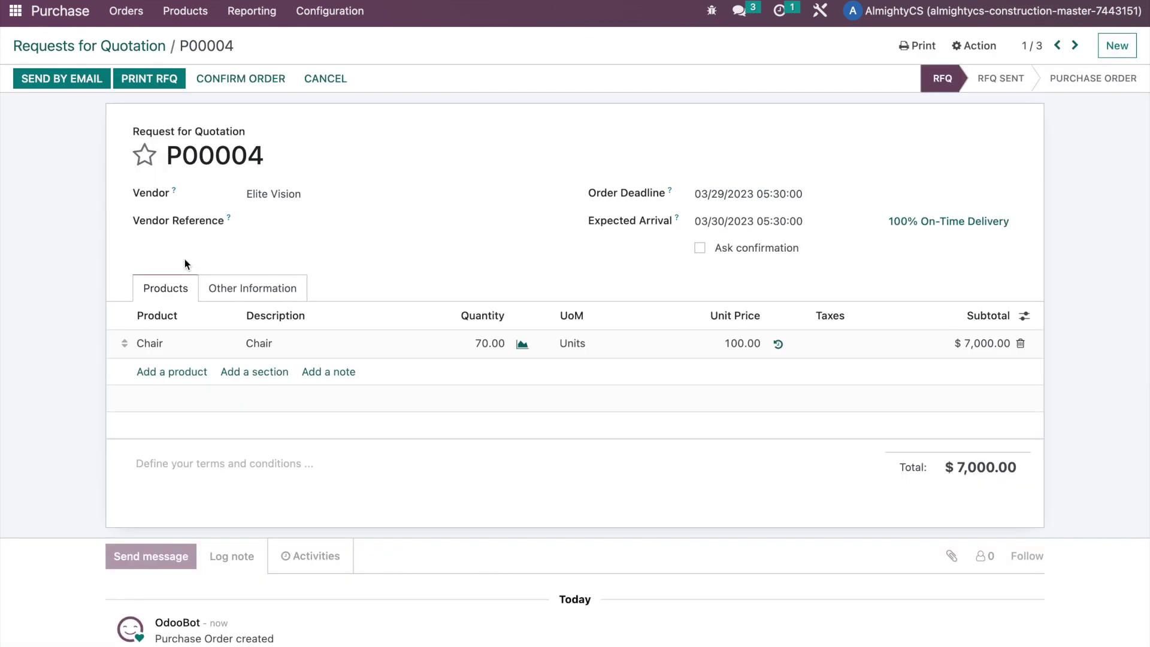
pyautogui.scroll(-1, 85, 333)
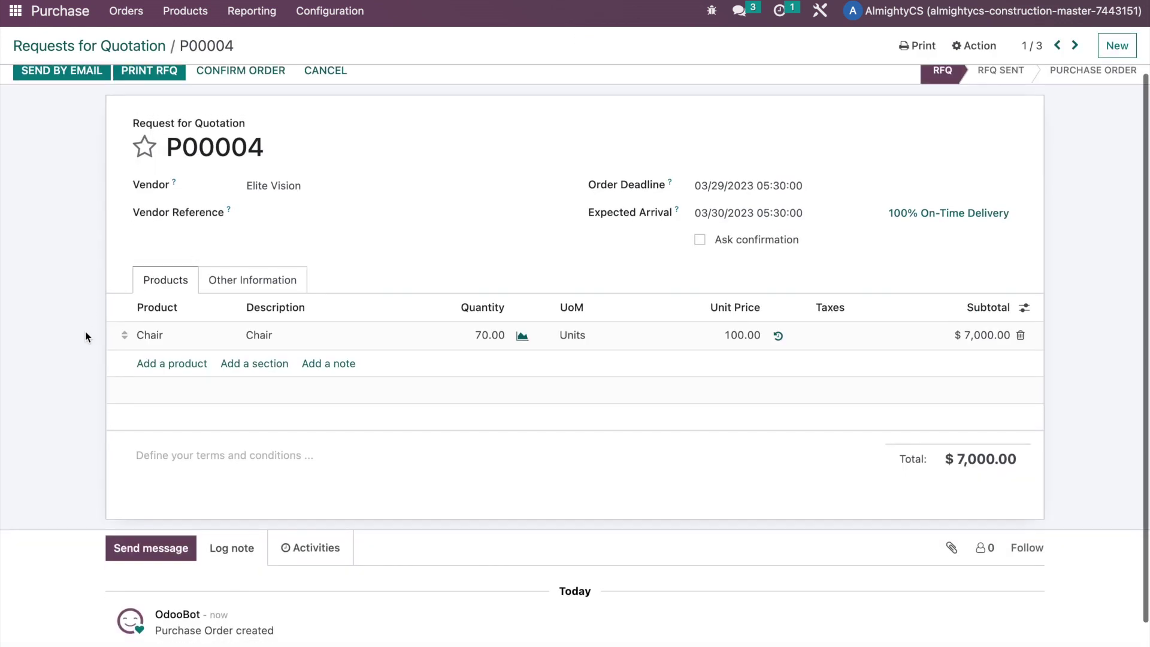
pyautogui.moveTo(157, 598); pyautogui.dragTo(267, 598)
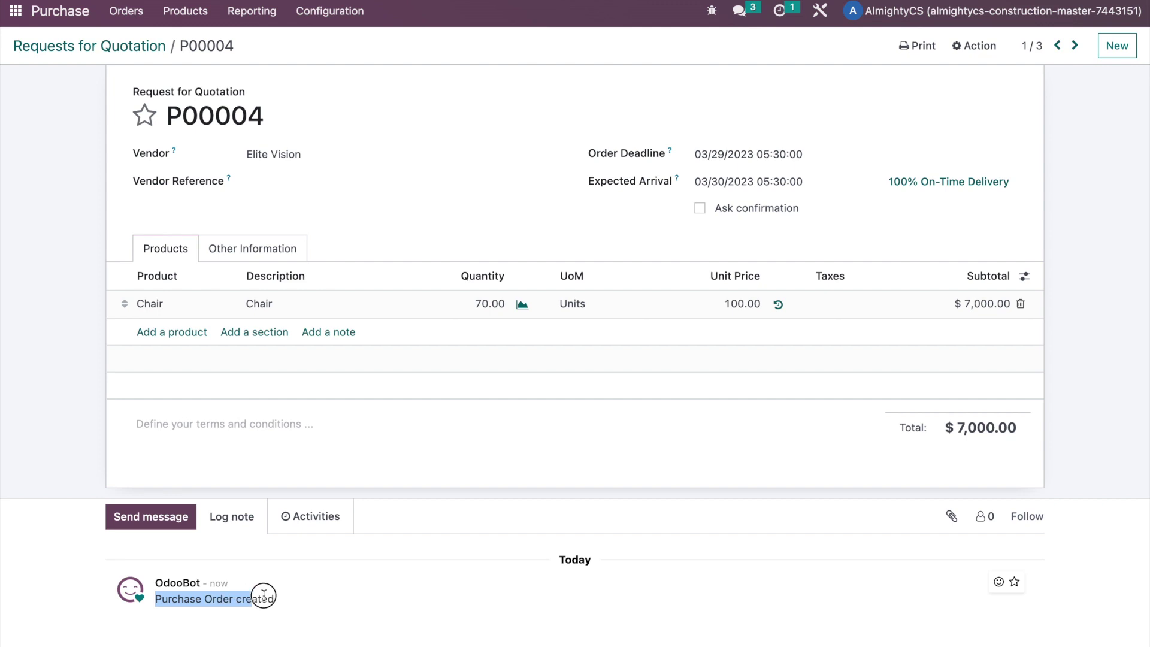
pyautogui.doubleClick(218, 598)
pyautogui.doubleClick(218, 582)
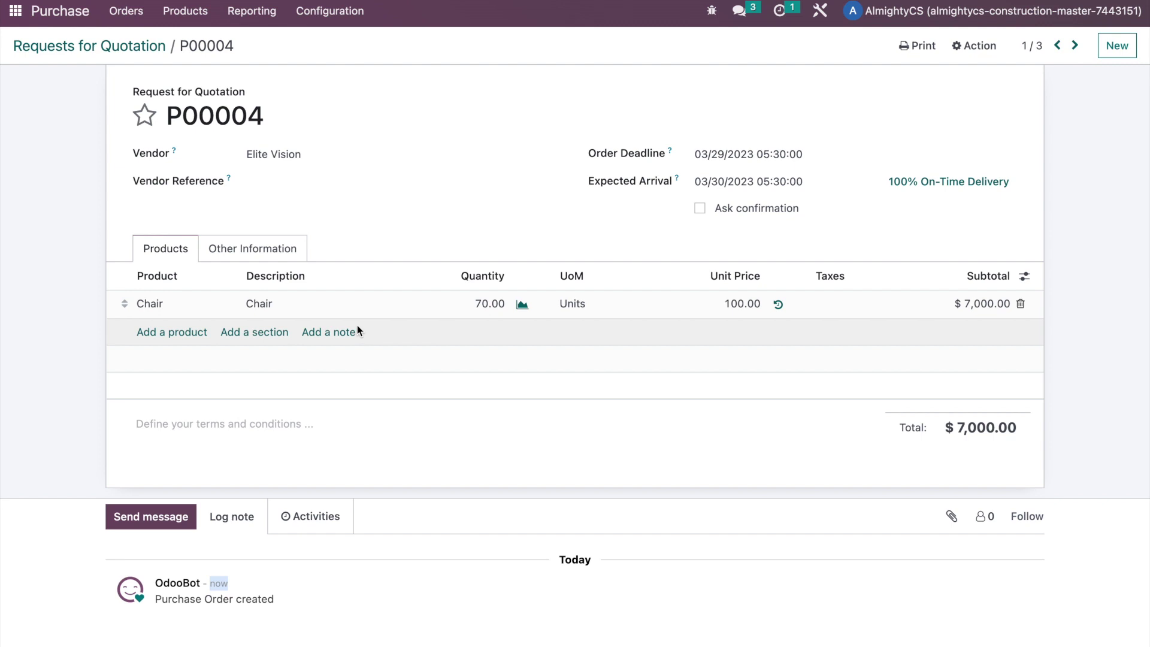
pyautogui.click(116, 44)
# Step: Open the purchasable Products list, where Chair shows 20 units on hand
pyautogui.click(172, 16)
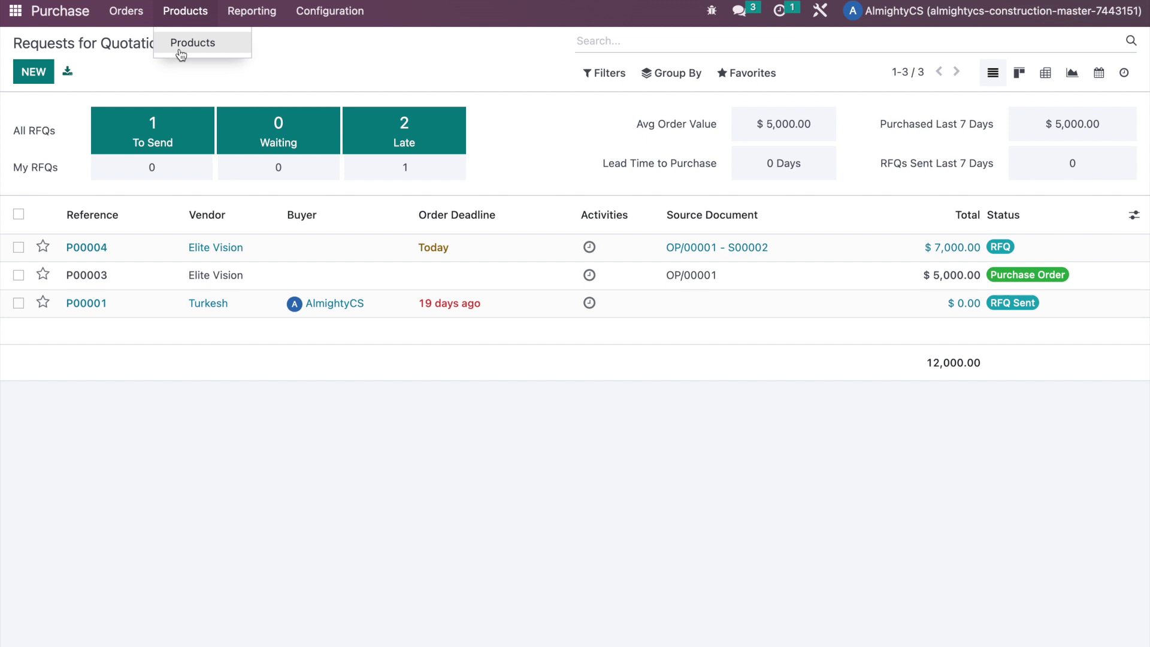
pyautogui.click(179, 48)
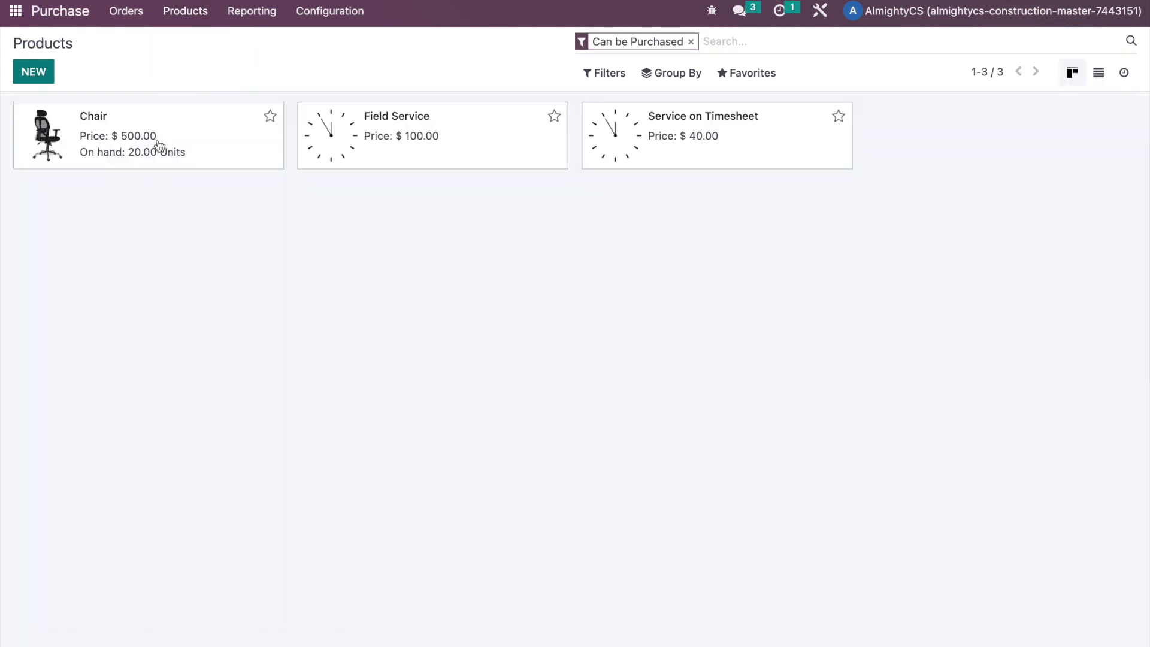